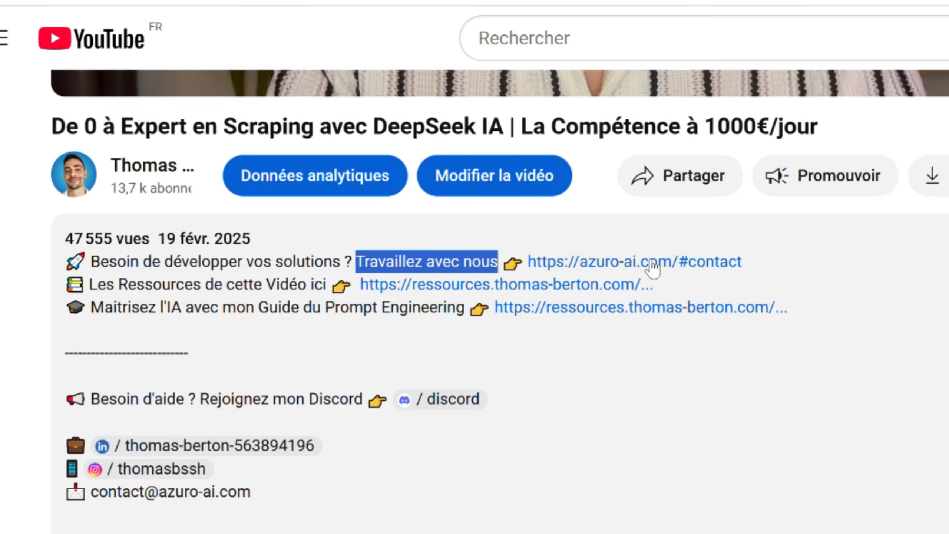
# - Open the azuro-ai.com contact link from the video description and view the project request form down to its budget field
pyautogui.click(651, 264)
pyautogui.scroll(-5, 215, 287)
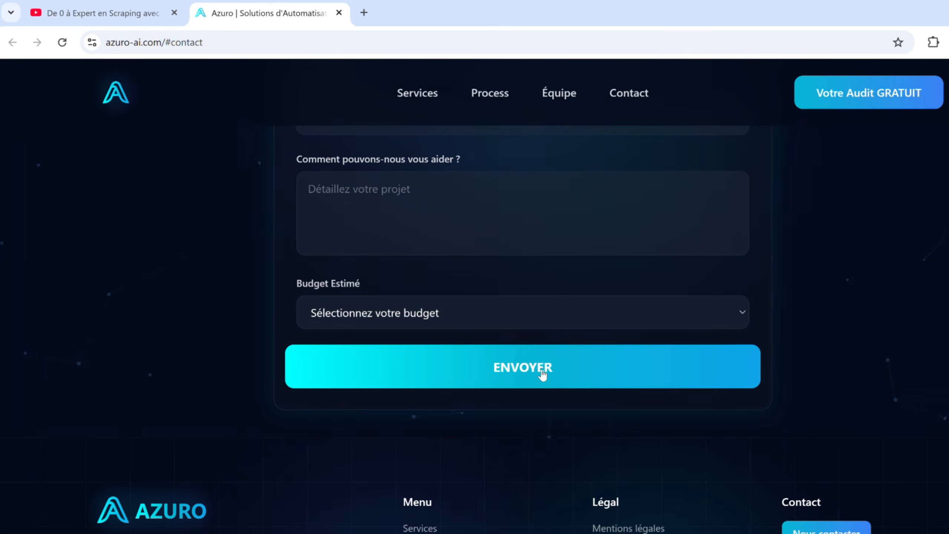
pyautogui.click(544, 373)
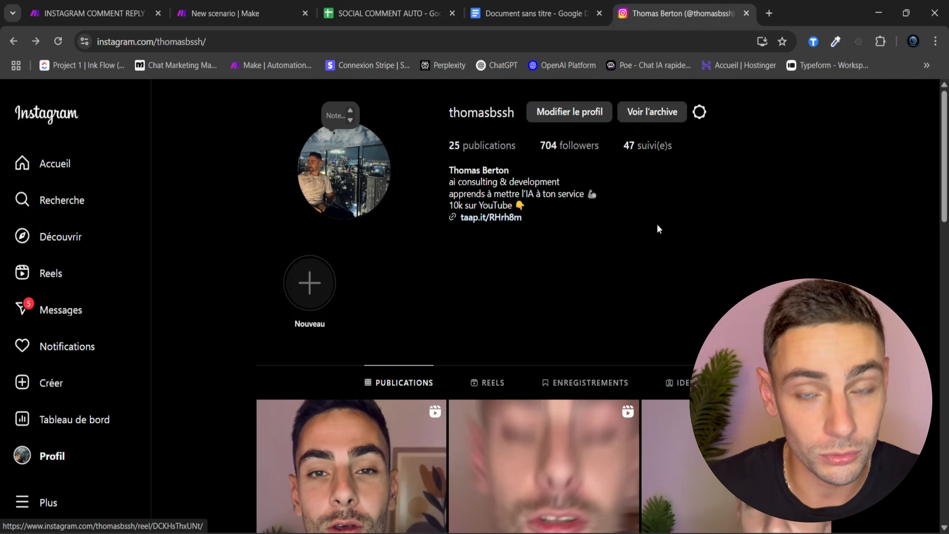
# - Look over the Instagram profile and its grid of published reels
pyautogui.moveTo(449, 112); pyautogui.dragTo(504, 115)
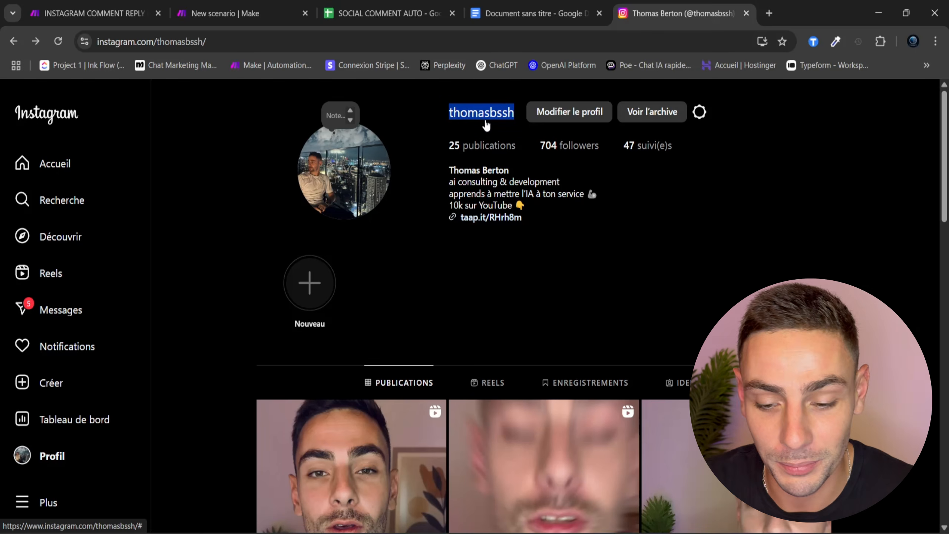
pyautogui.scroll(-2, 730, 221)
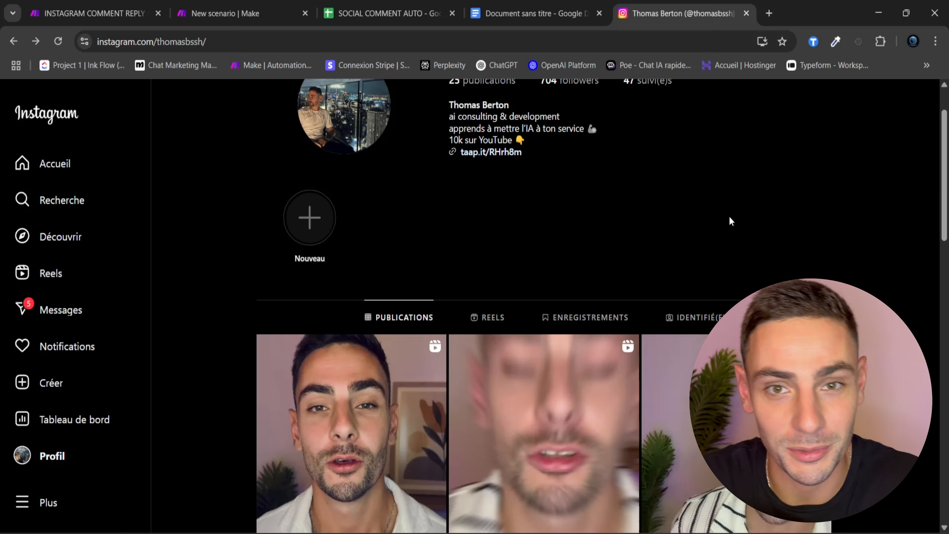
pyautogui.scroll(-15, 730, 221)
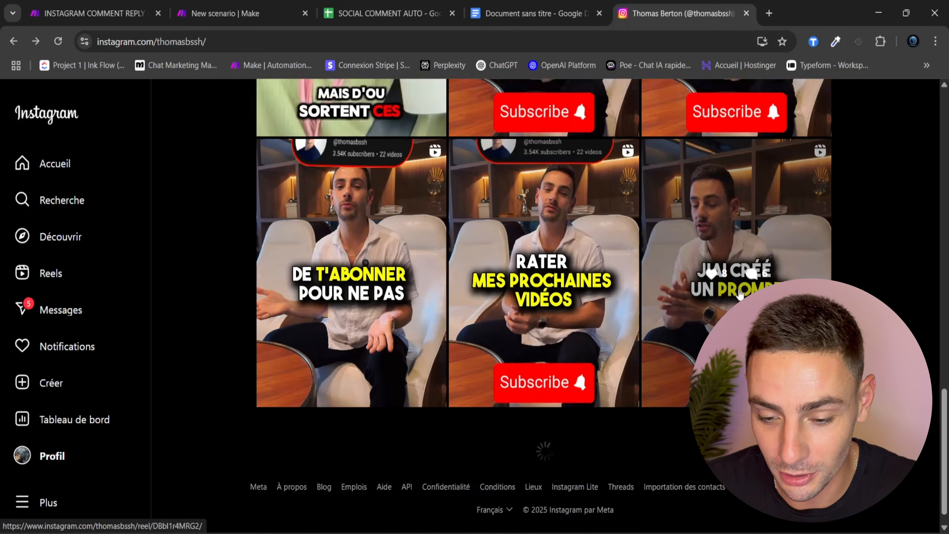
pyautogui.scroll(15, 740, 295)
pyautogui.scroll(-5, 737, 295)
# - Read the comments on the three most recent Instagram reels, one after another
pyautogui.click(360, 226)
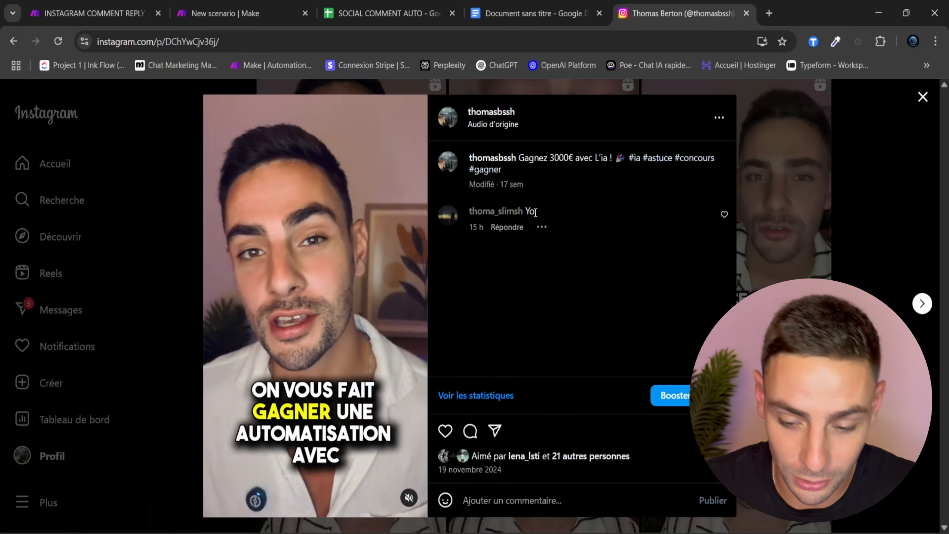
pyautogui.press('Escape')
pyautogui.click(553, 216)
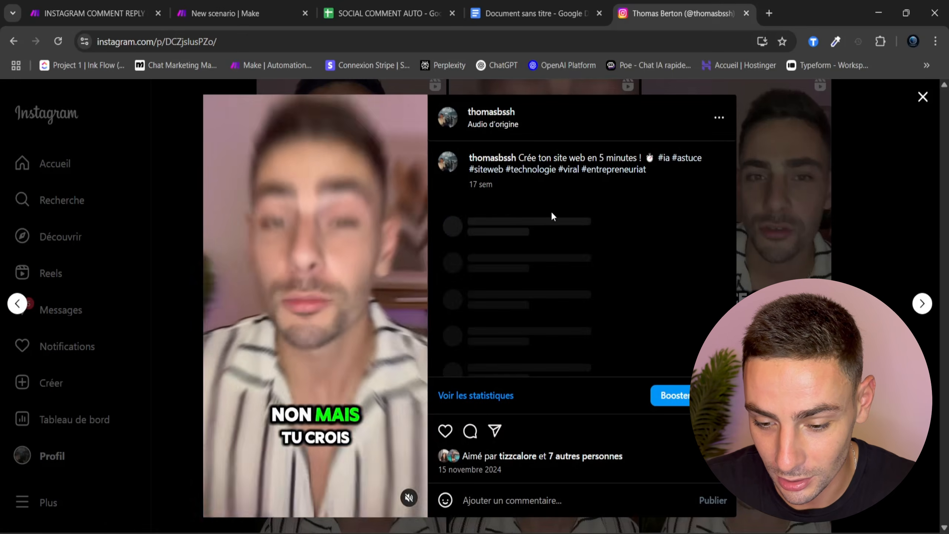
pyautogui.moveTo(529, 212); pyautogui.dragTo(617, 212)
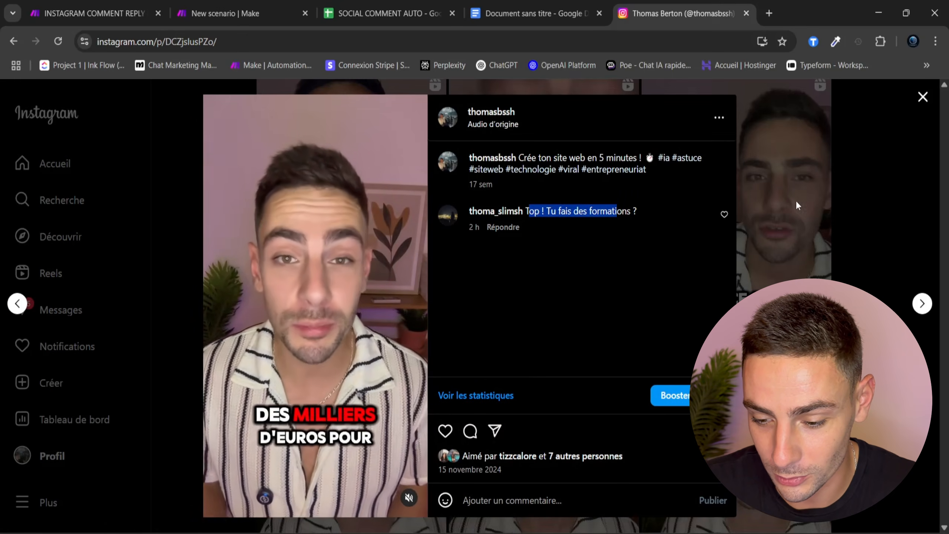
pyautogui.press('Escape')
pyautogui.click(745, 190)
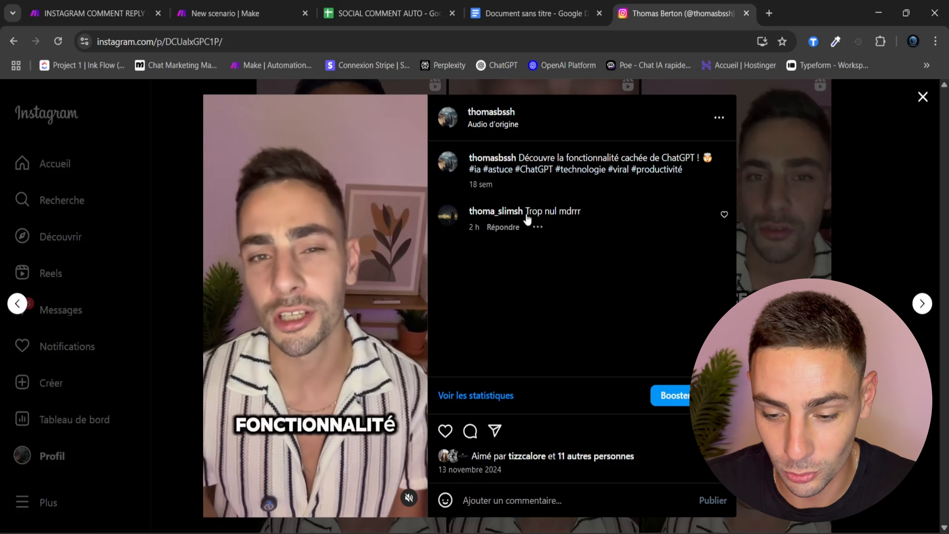
pyautogui.press('Escape')
pyautogui.scroll(3, 893, 210)
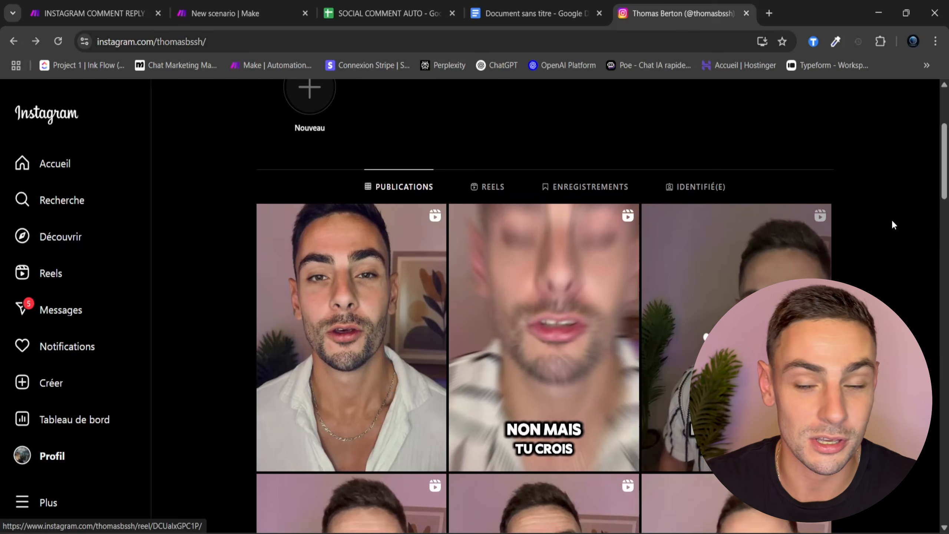
# - Switch to the Make scenario INSTAGRAM COMMENT REPLY STANDARD and run it once
pyautogui.click(244, 15)
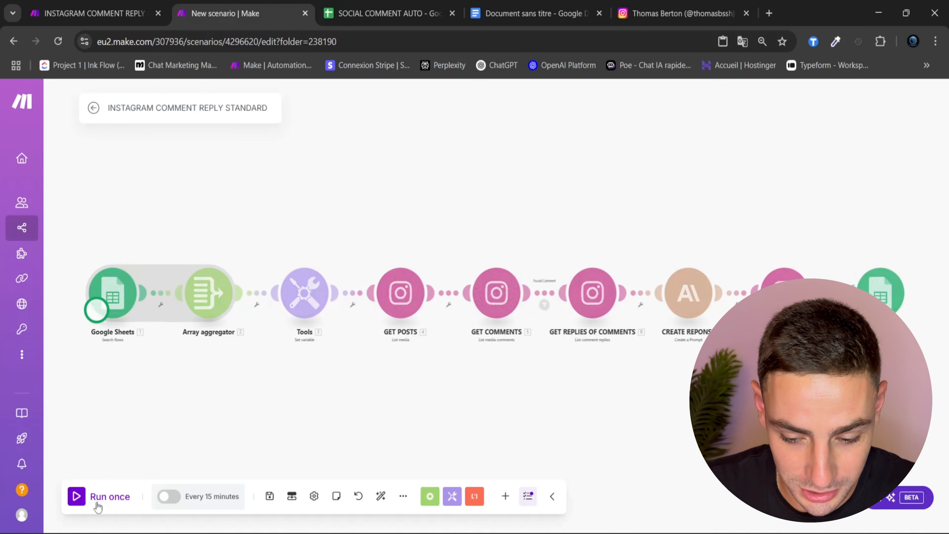
pyautogui.click(95, 504)
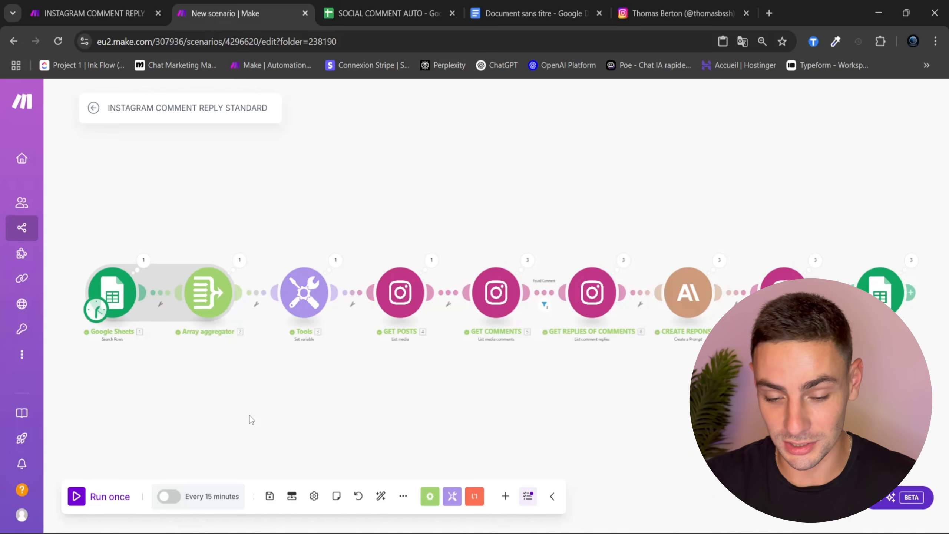
# - Check the GET POSTS module's connection, page and result limit settings
pyautogui.click(390, 301)
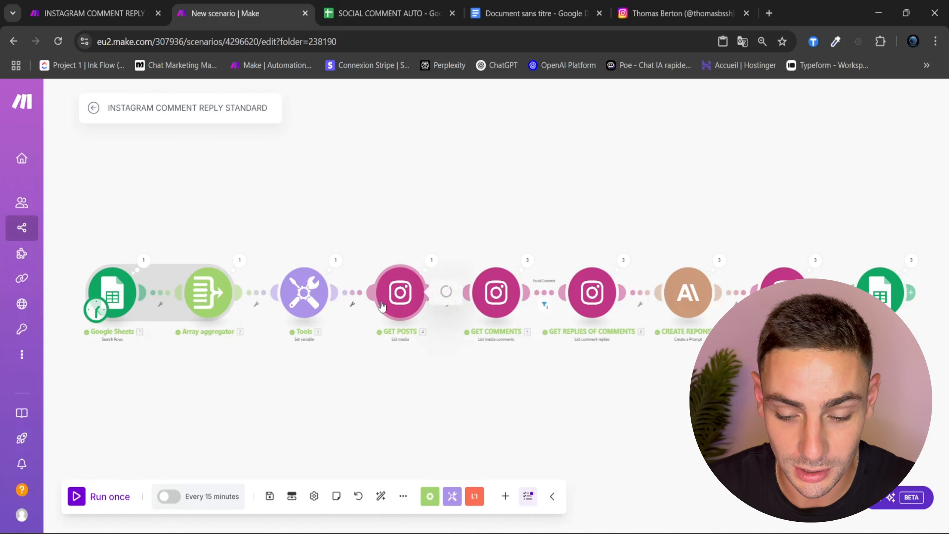
pyautogui.click(504, 350)
pyautogui.click(384, 387)
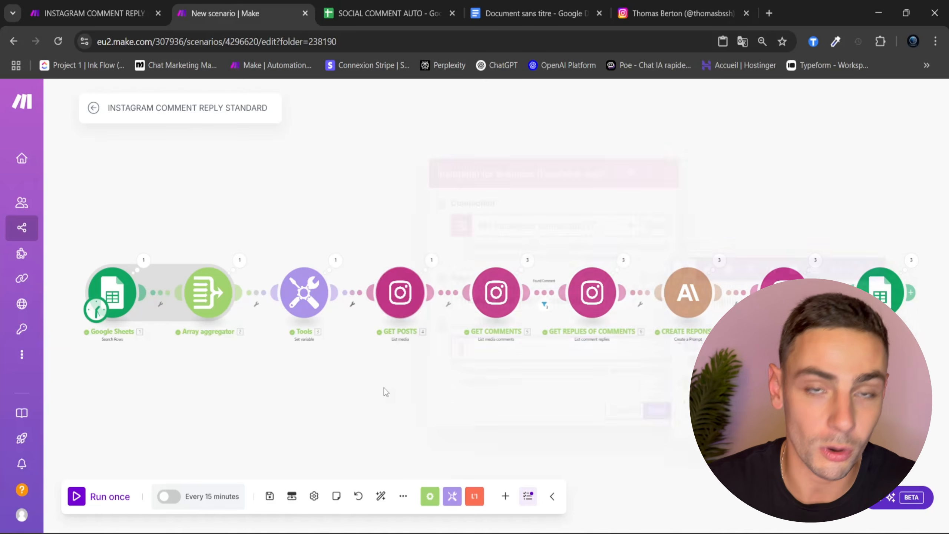
pyautogui.click(400, 292)
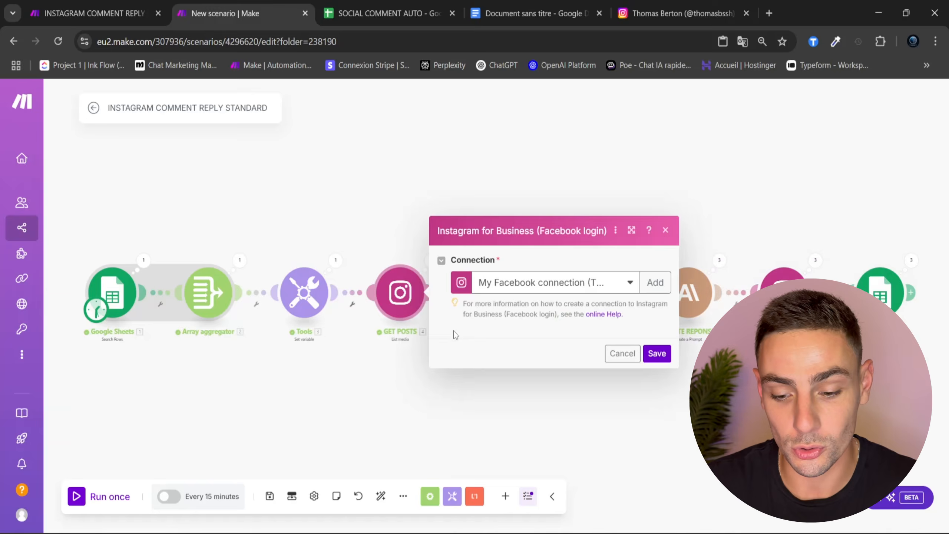
pyautogui.click(499, 349)
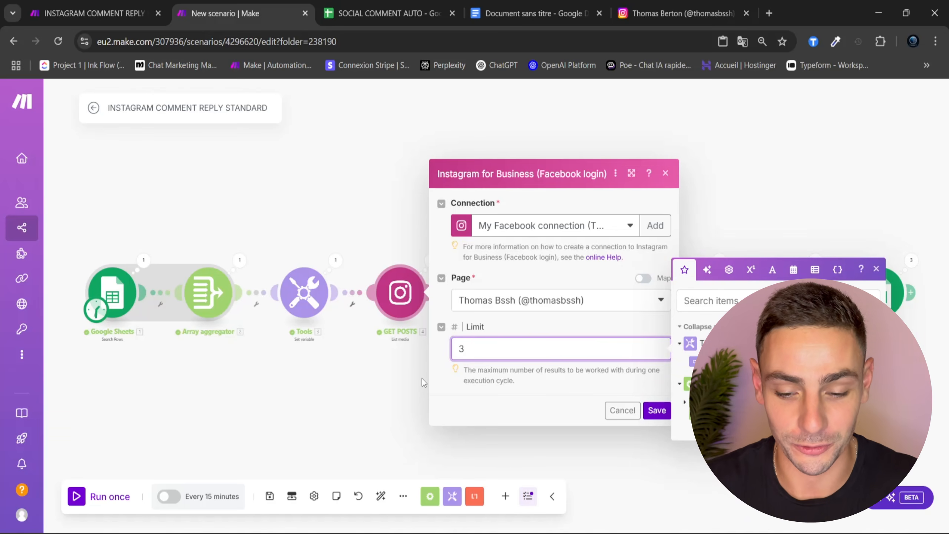
pyautogui.click(422, 378)
# - Switch back to Instagram, refresh the profile and read the reply to the comment "Yo" on the newest reel
pyautogui.click(678, 11)
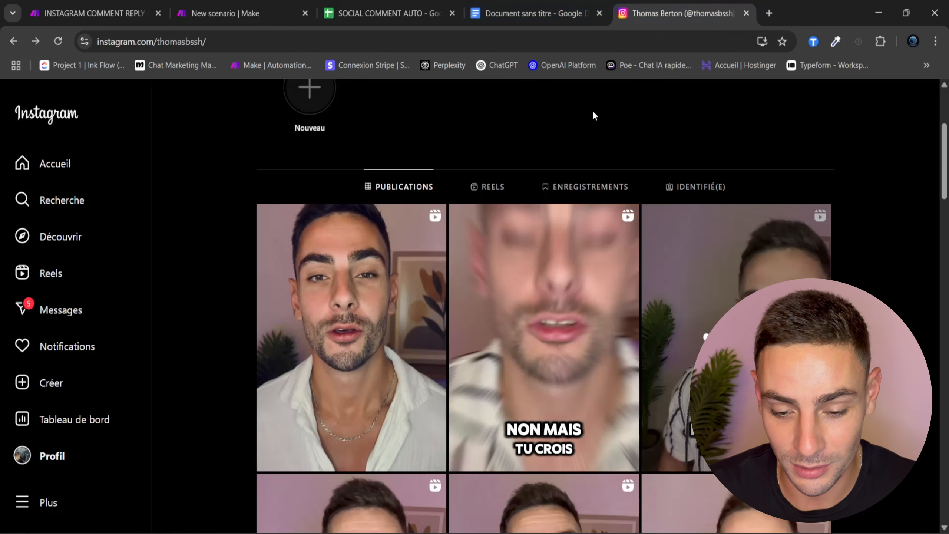
pyautogui.scroll(4, 225, 195)
pyautogui.press('F5')
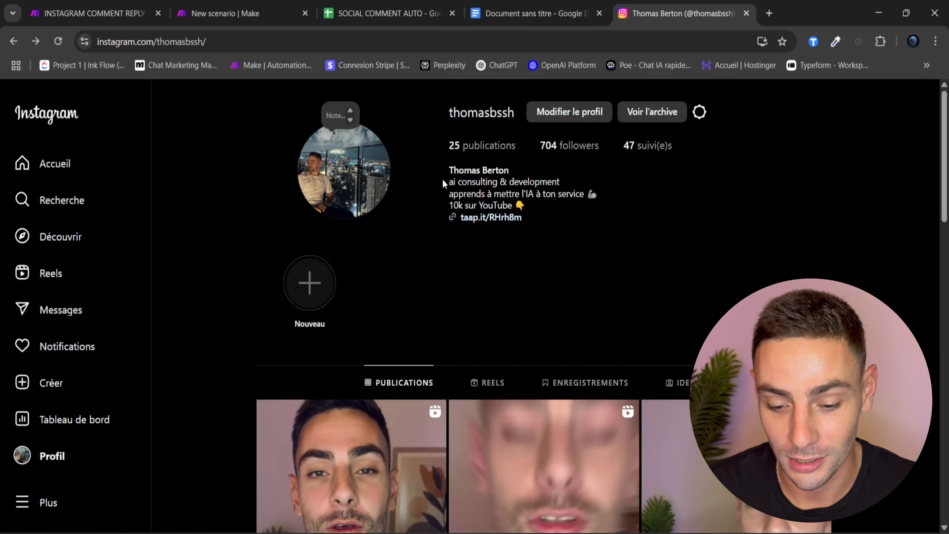
pyautogui.scroll(-3, 442, 181)
pyautogui.click(437, 239)
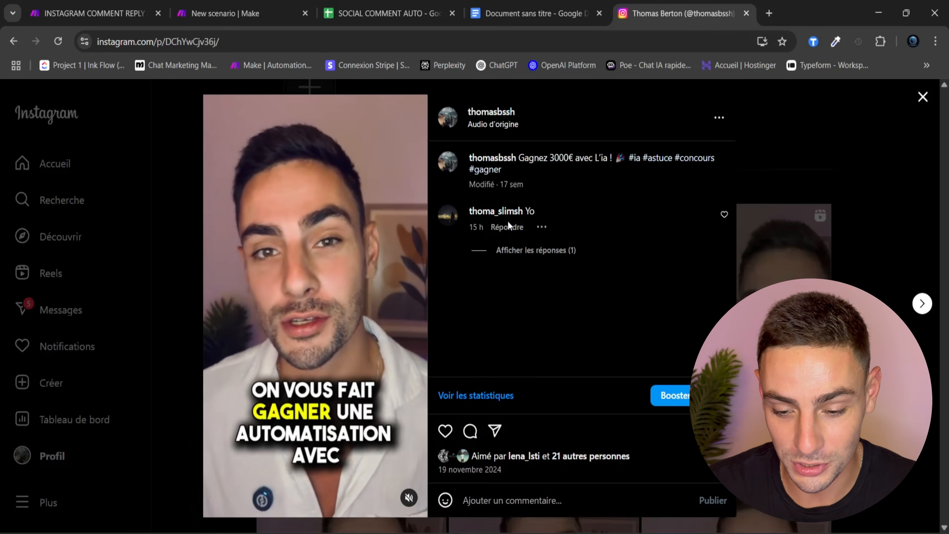
pyautogui.click(527, 251)
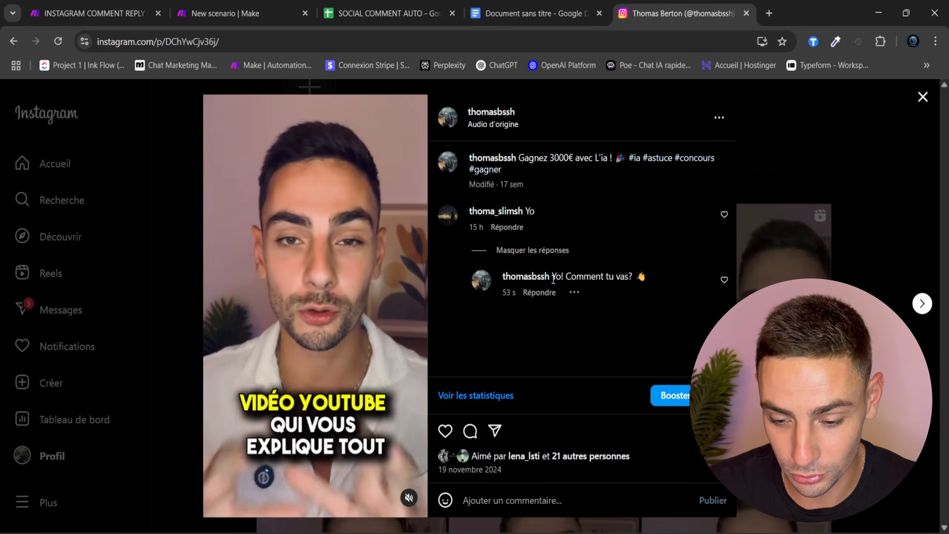
pyautogui.moveTo(553, 277); pyautogui.dragTo(565, 277)
pyautogui.moveTo(645, 277); pyautogui.dragTo(559, 274)
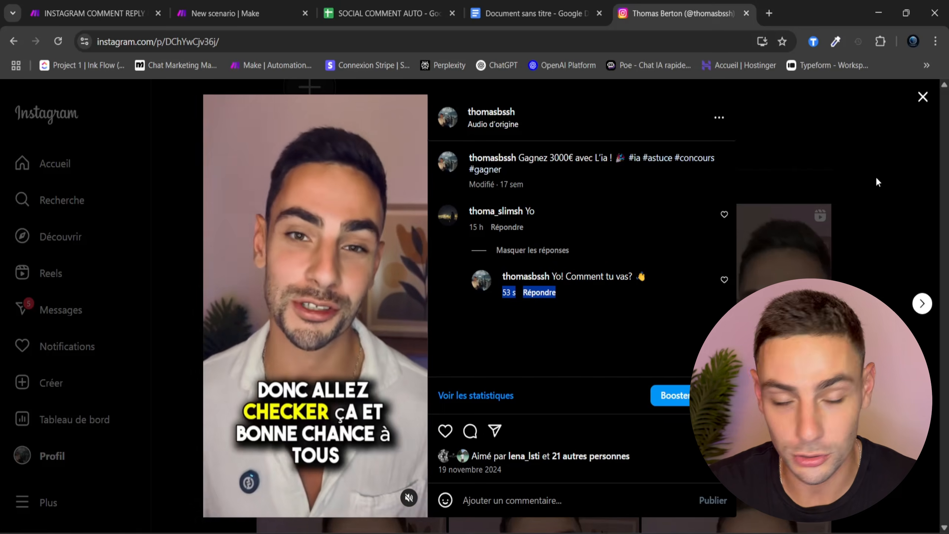
pyautogui.click(876, 175)
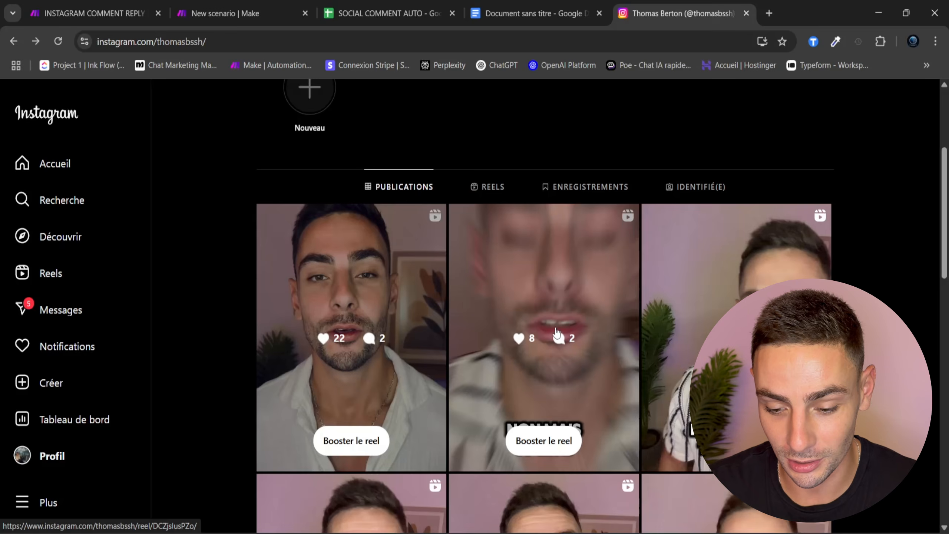
# - Read the reply to the question about training courses on the second reel, about creating a website in 5 minutes
pyautogui.click(557, 327)
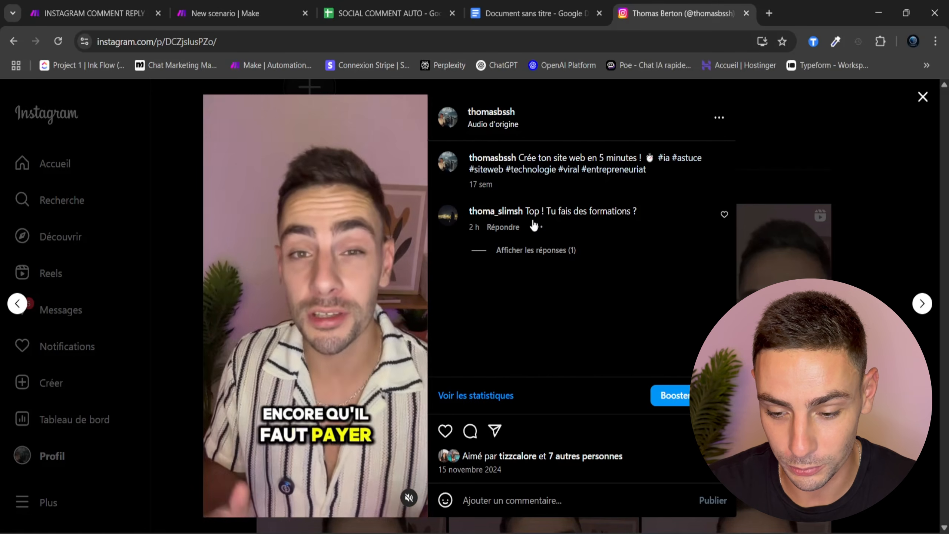
pyautogui.click(553, 251)
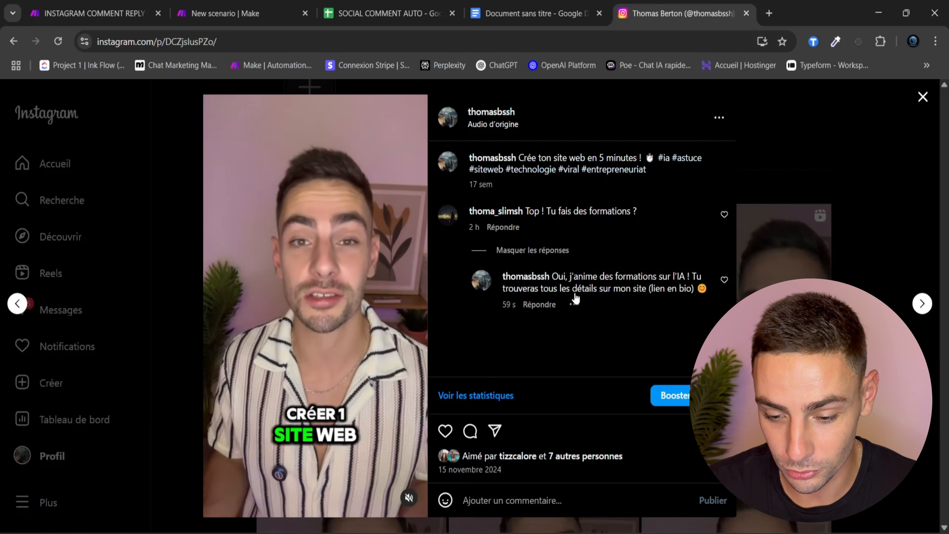
pyautogui.moveTo(552, 277); pyautogui.dragTo(697, 290)
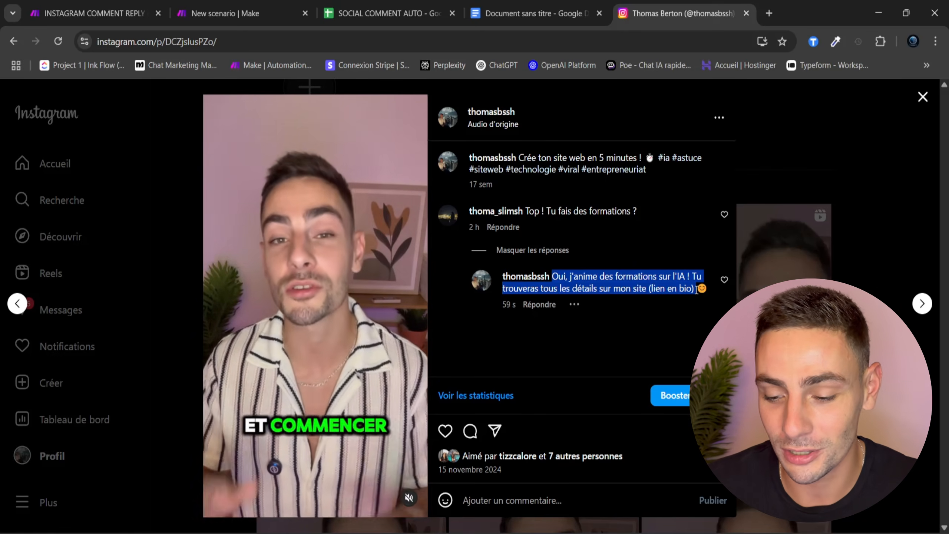
pyautogui.click(835, 171)
# - Read the reply to the negative comment on the third reel, about the hidden ChatGPT feature
pyautogui.click(728, 302)
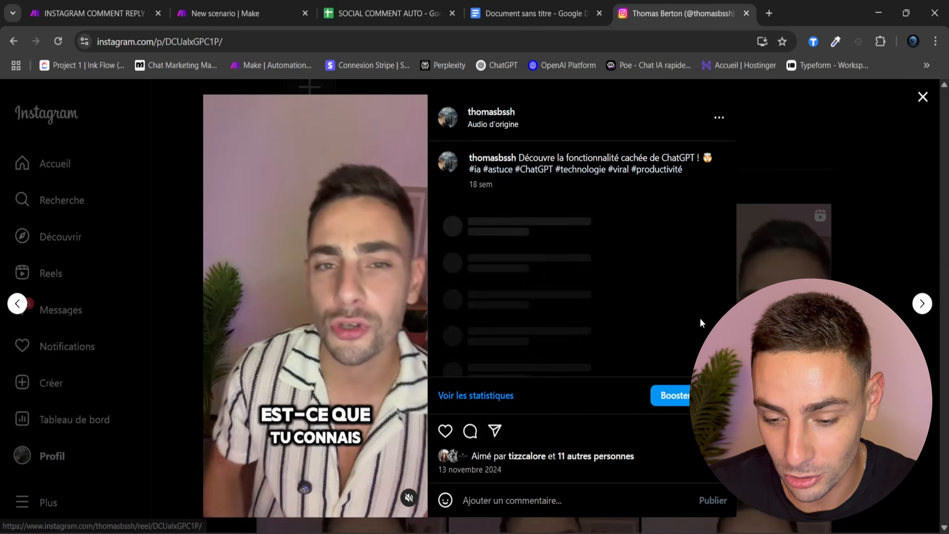
pyautogui.click(558, 258)
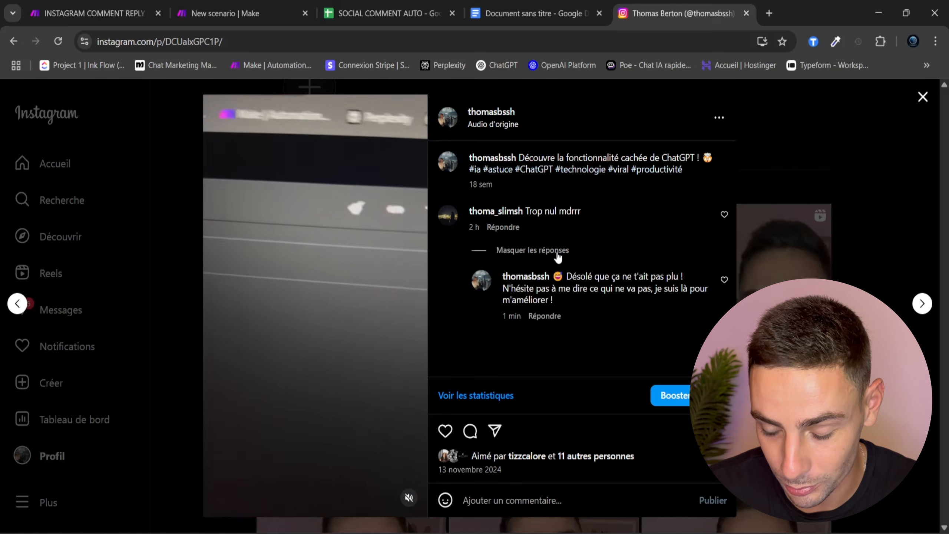
pyautogui.moveTo(552, 277); pyautogui.dragTo(567, 297)
pyautogui.click(581, 299)
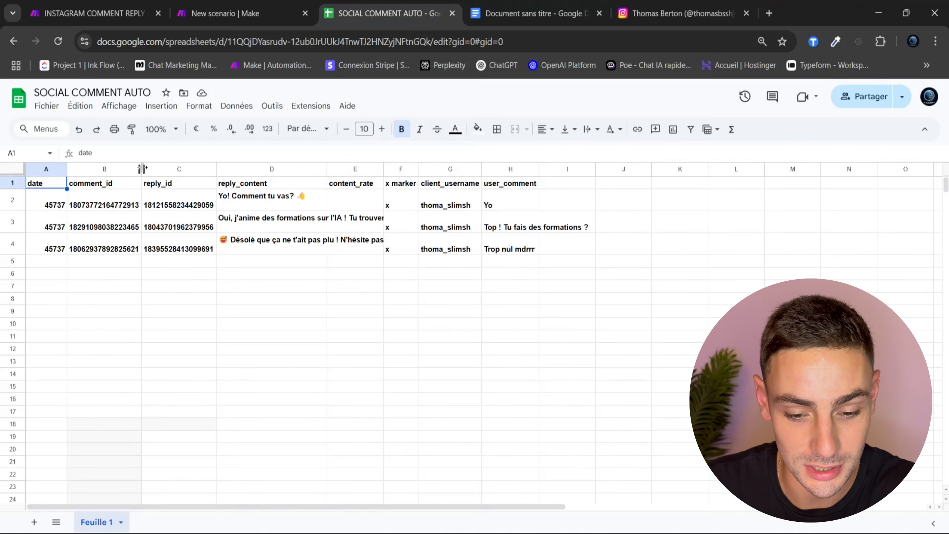
# - Fit the reply_content column of the SOCIAL COMMENT AUTO sheet to its contents and highlight the logged rows
pyautogui.doubleClick(327, 169)
pyautogui.click(595, 328)
pyautogui.moveTo(45, 195); pyautogui.dragTo(759, 250)
pyautogui.click(534, 263)
# - Review the logged replies' comment_id, reply_id, reply_content and client_username cells in the sheet
pyautogui.click(123, 199)
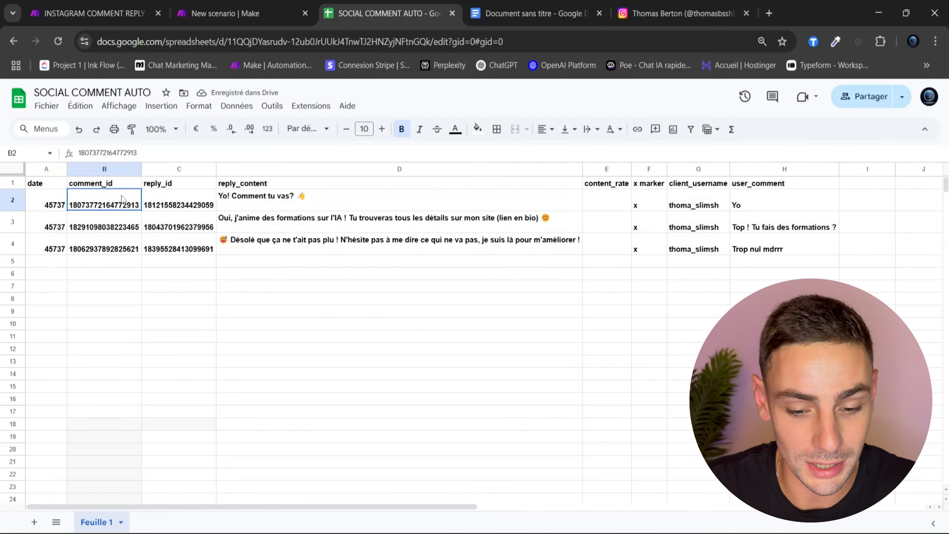
pyautogui.click(176, 209)
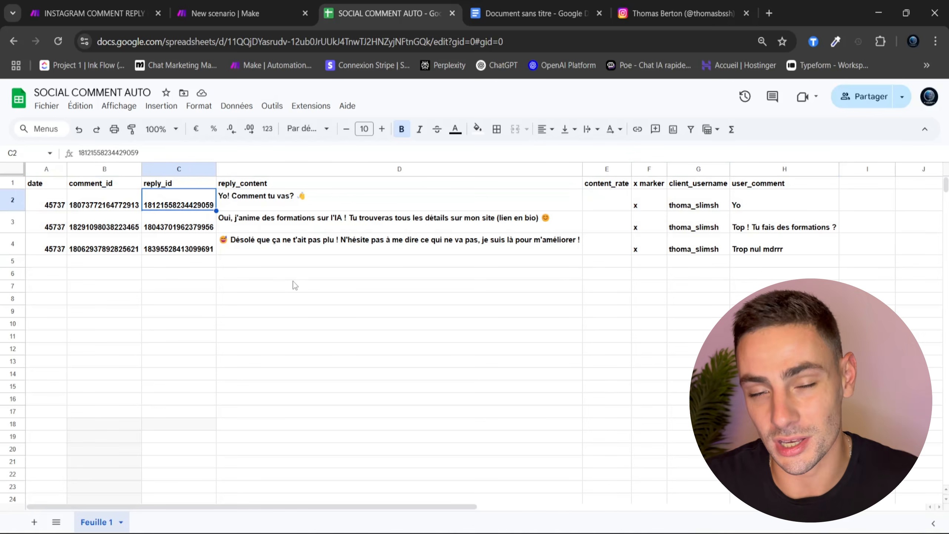
pyautogui.click(260, 205)
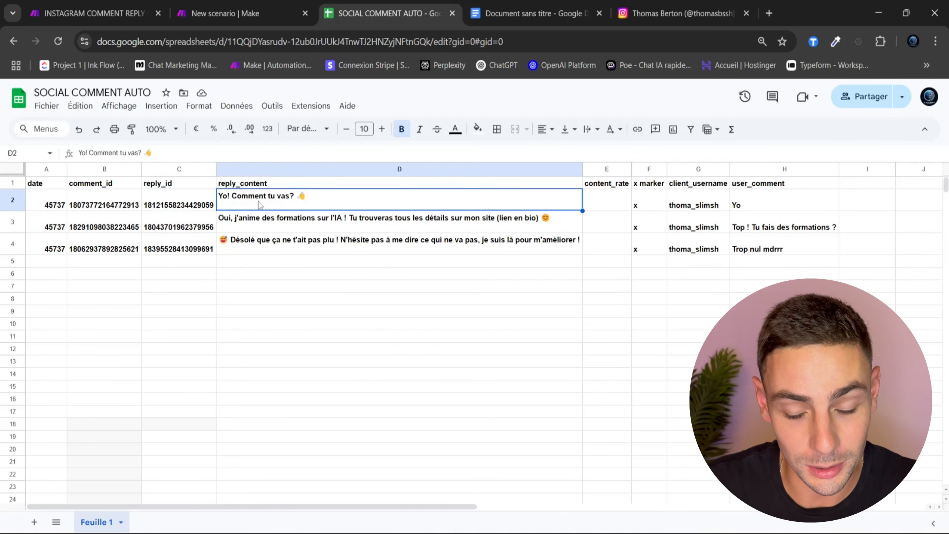
pyautogui.click(269, 223)
pyautogui.click(271, 245)
pyautogui.click(270, 206)
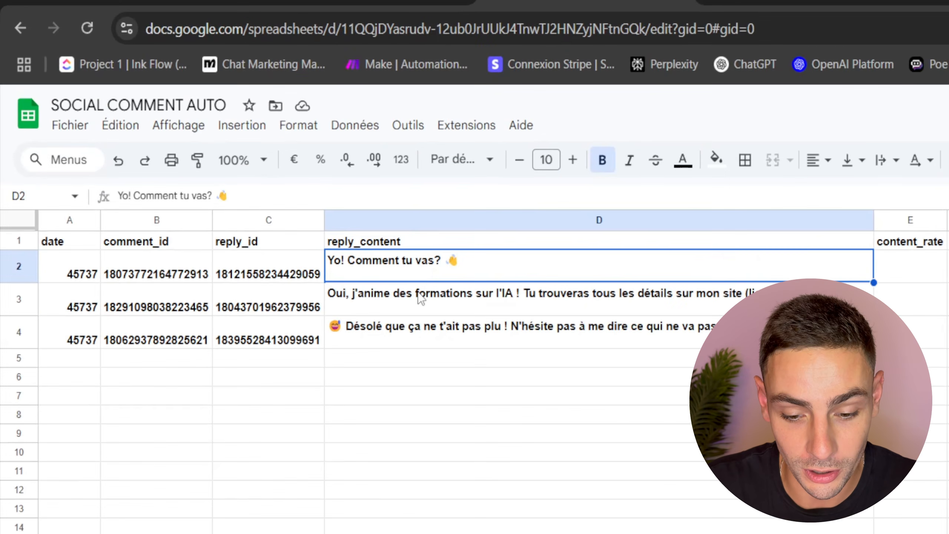
pyautogui.click(422, 298)
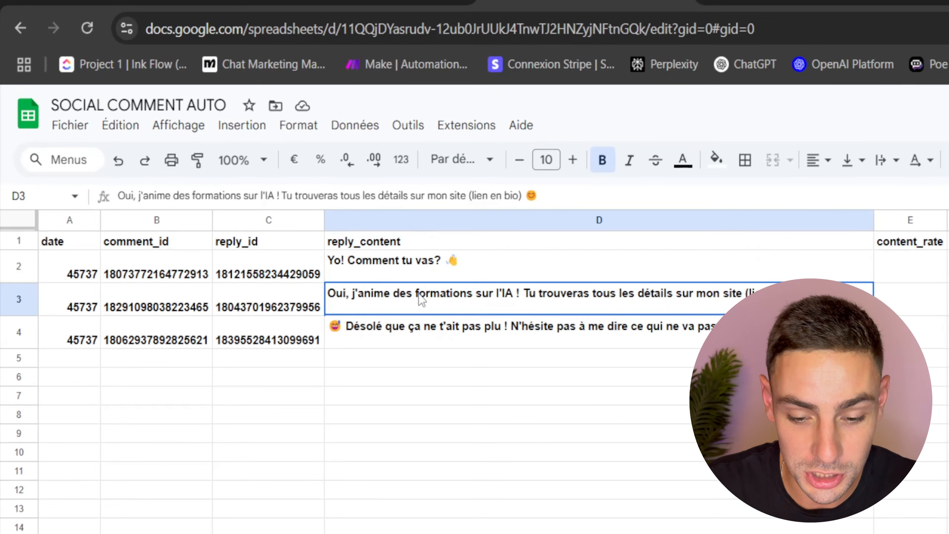
pyautogui.click(434, 328)
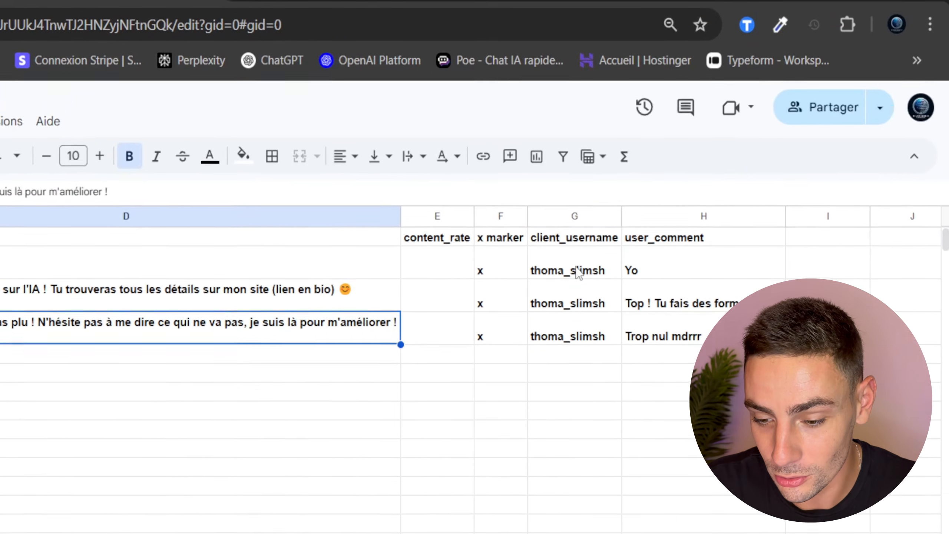
pyautogui.click(576, 272)
pyautogui.click(580, 304)
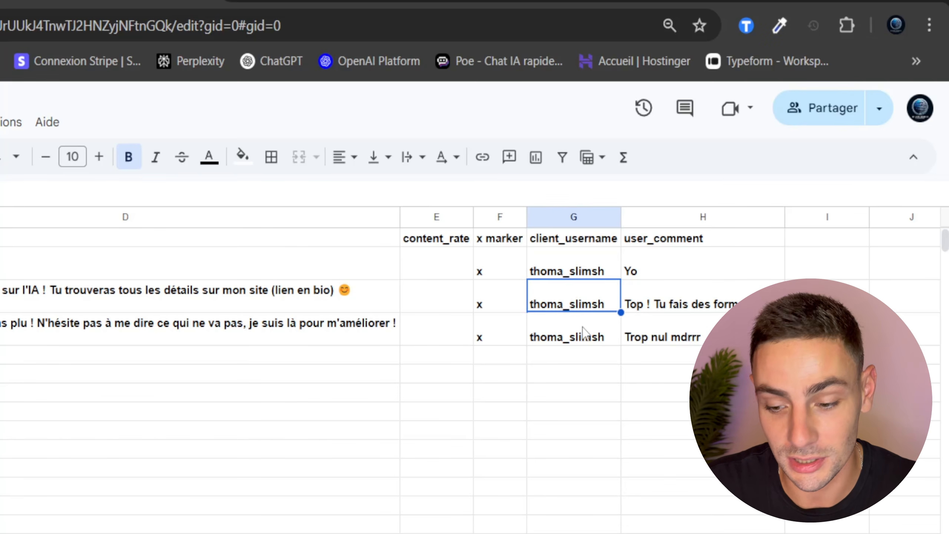
# - Review the user_comment cells of the three logged rows in the sheet, starting from the client_username column
pyautogui.click(584, 330)
pyautogui.click(675, 268)
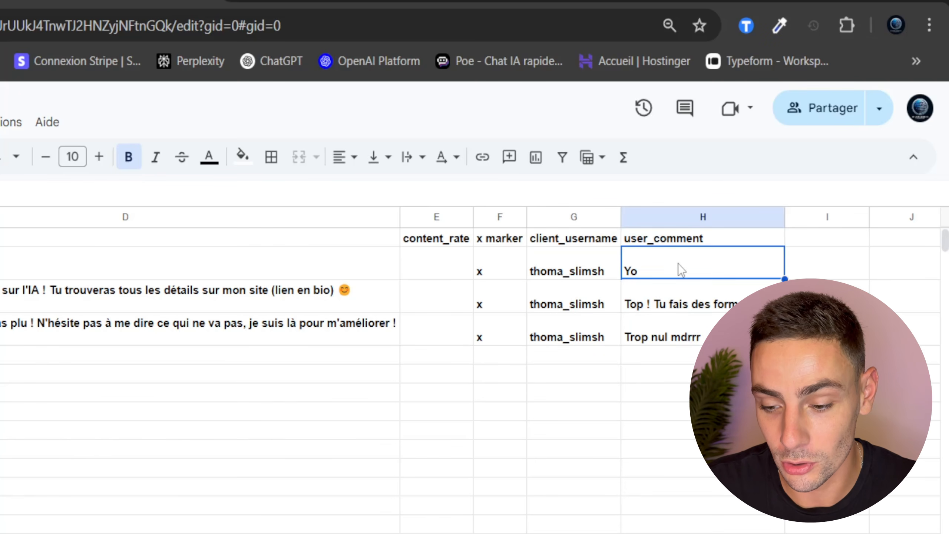
pyautogui.click(677, 306)
pyautogui.click(677, 336)
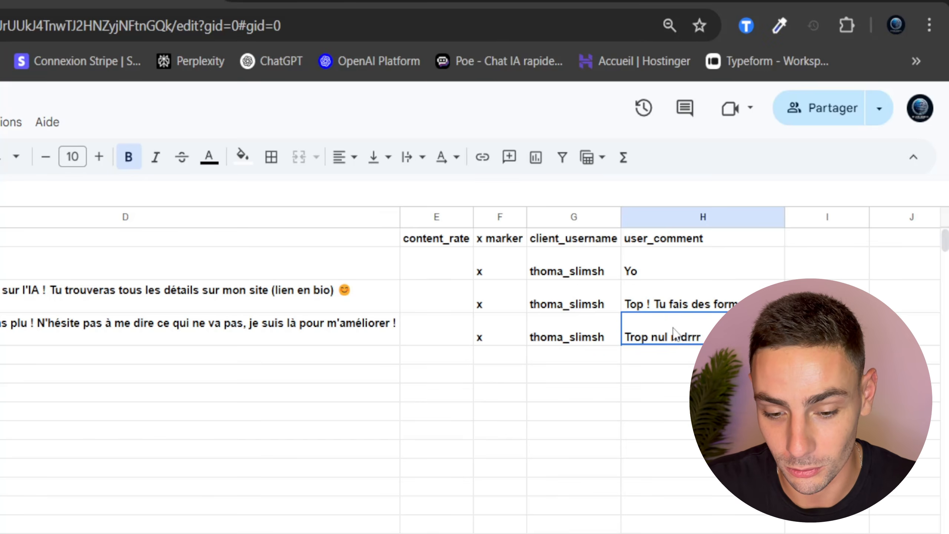
pyautogui.click(312, 369)
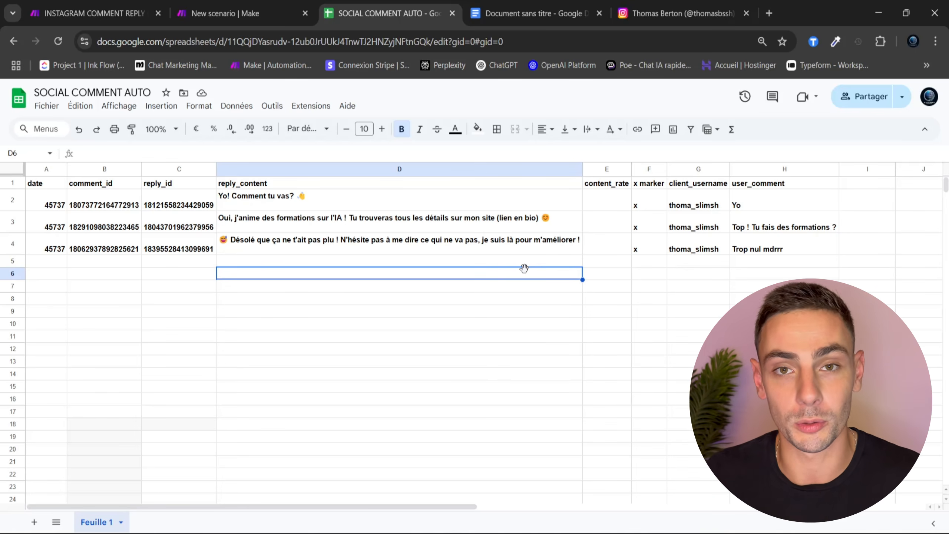
# - Switch to Make to examine the Google Sheets Search Rows module, and highlight rows A2:H4 in the SOCIAL COMMENT AUTO sheet
pyautogui.click(243, 14)
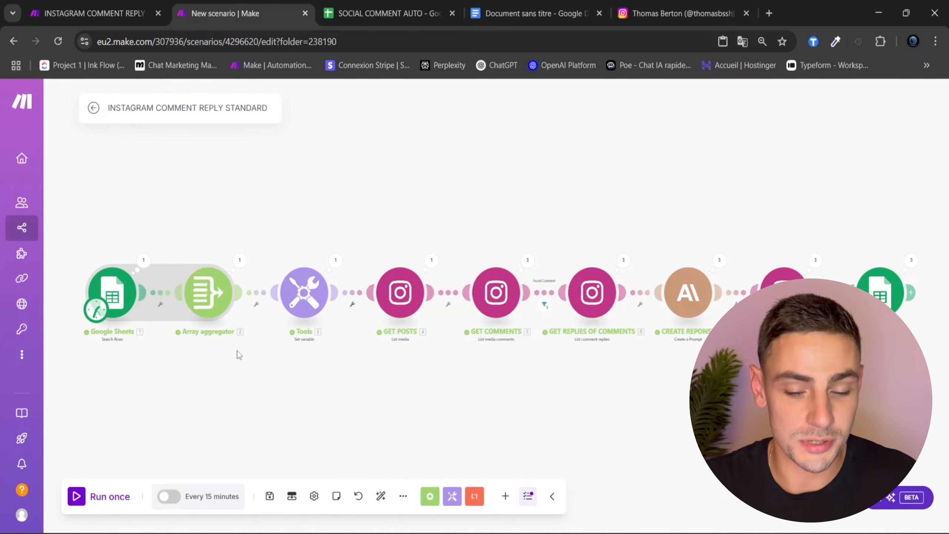
pyautogui.scroll(5, 239, 355)
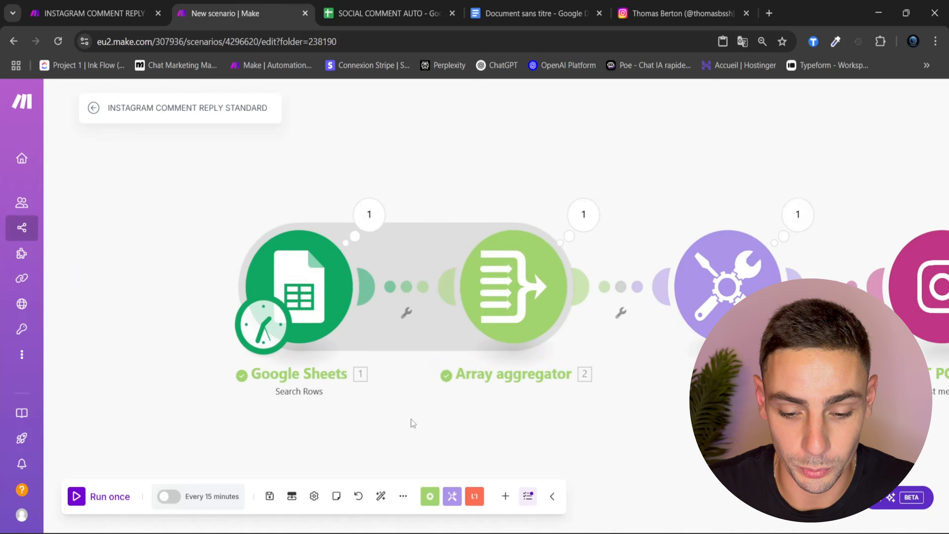
pyautogui.click(243, 263)
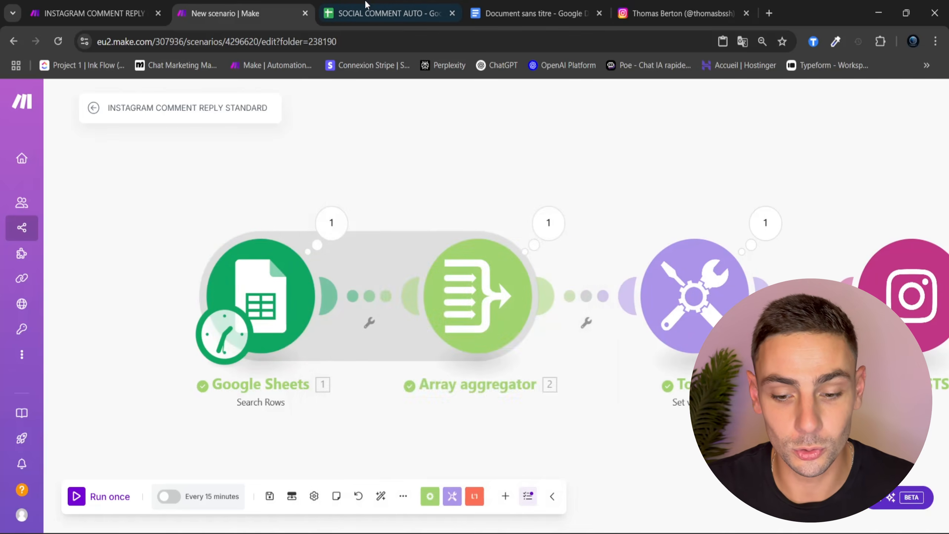
pyautogui.click(389, 13)
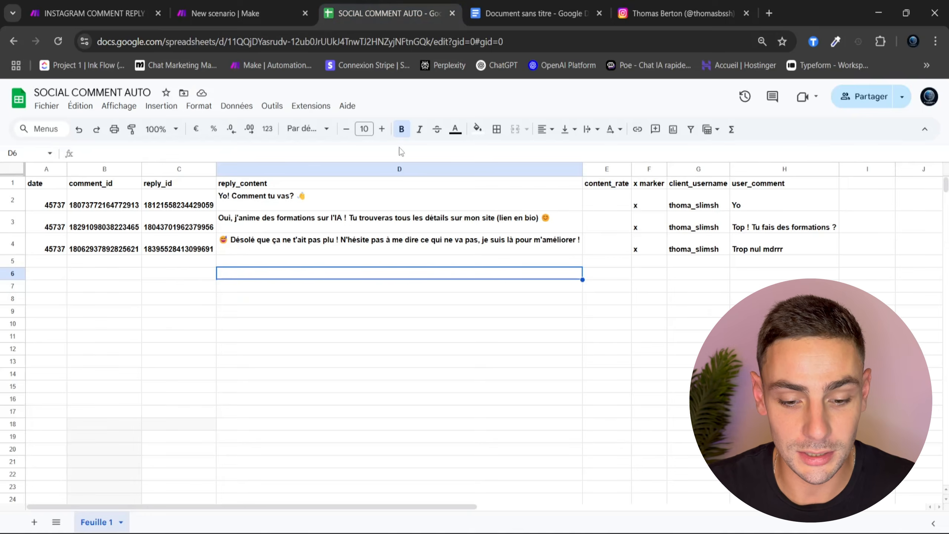
pyautogui.moveTo(56, 206); pyautogui.dragTo(803, 245)
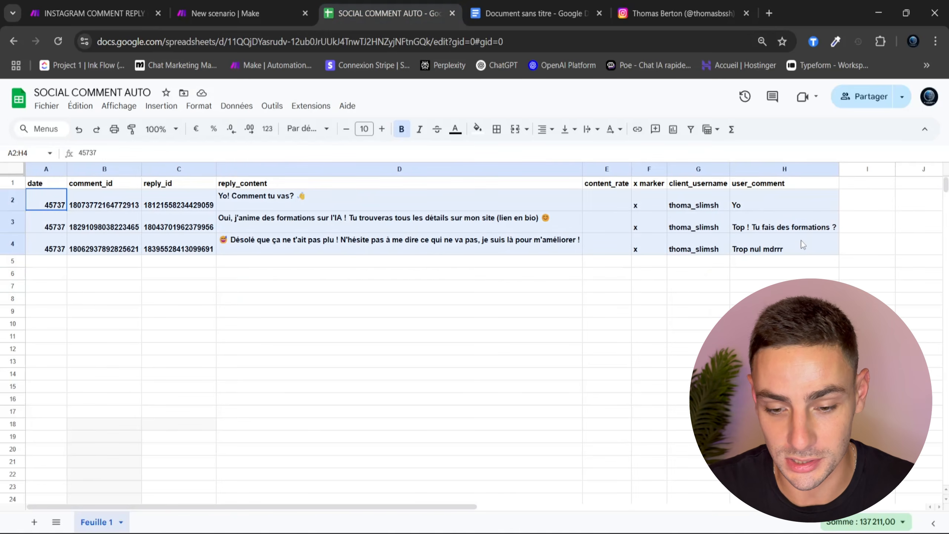
# - Return to the Make scenario and inspect the GET POSTS settings, the GET COMMENTS module and the Found Comment filter
pyautogui.click(233, 3)
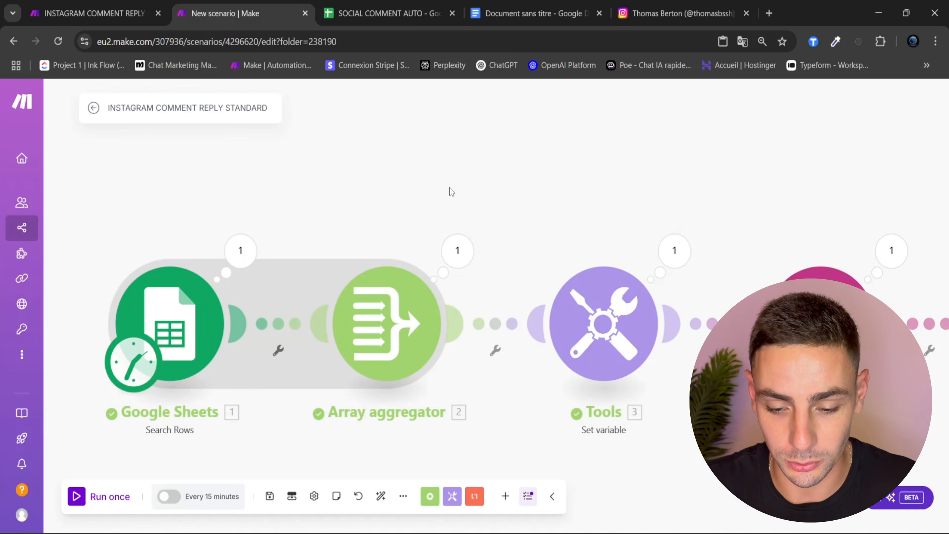
pyautogui.moveTo(368, 187); pyautogui.dragTo(674, 457)
pyautogui.moveTo(789, 234); pyautogui.dragTo(339, 201)
pyautogui.click(385, 293)
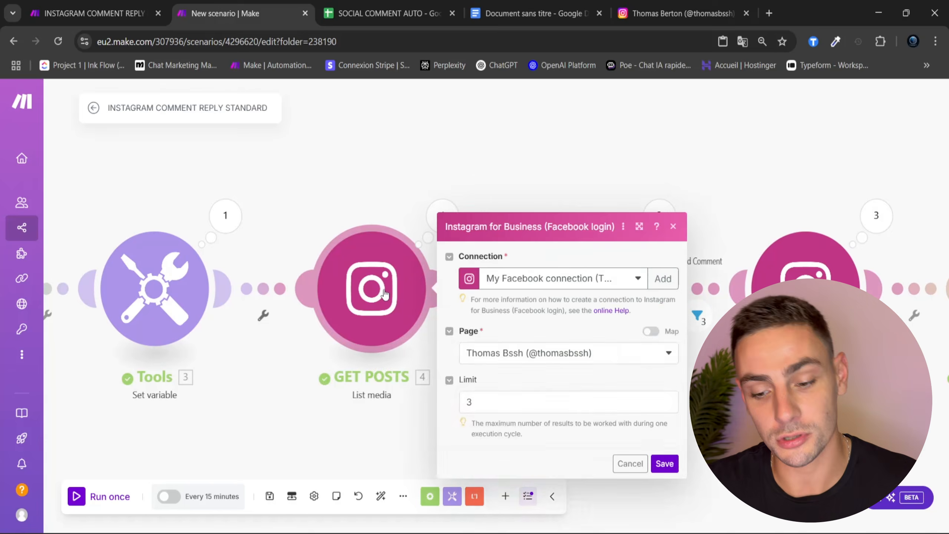
pyautogui.click(492, 350)
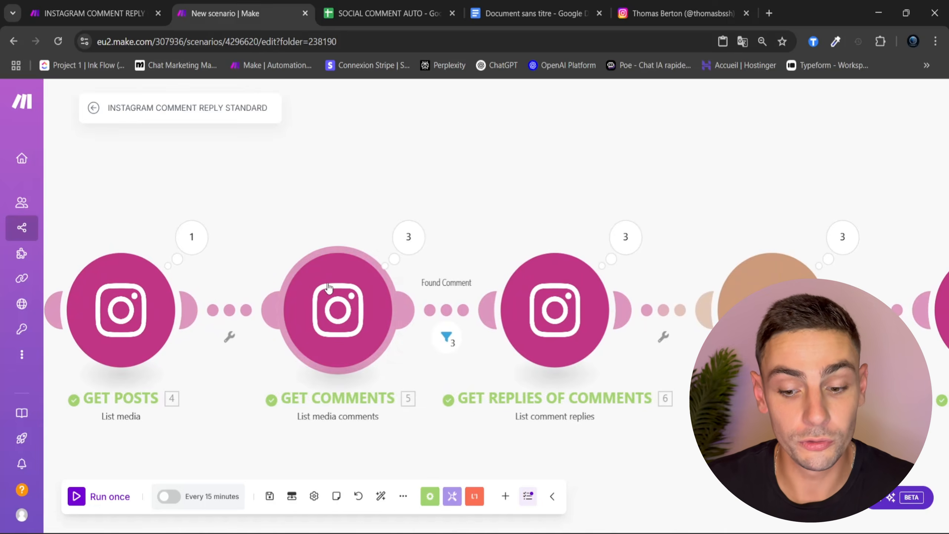
pyautogui.click(338, 309)
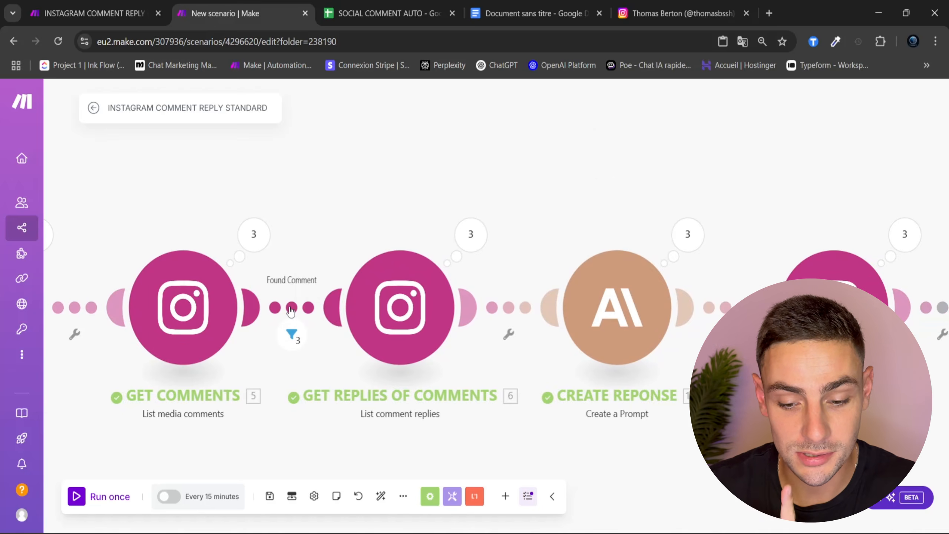
pyautogui.click(291, 335)
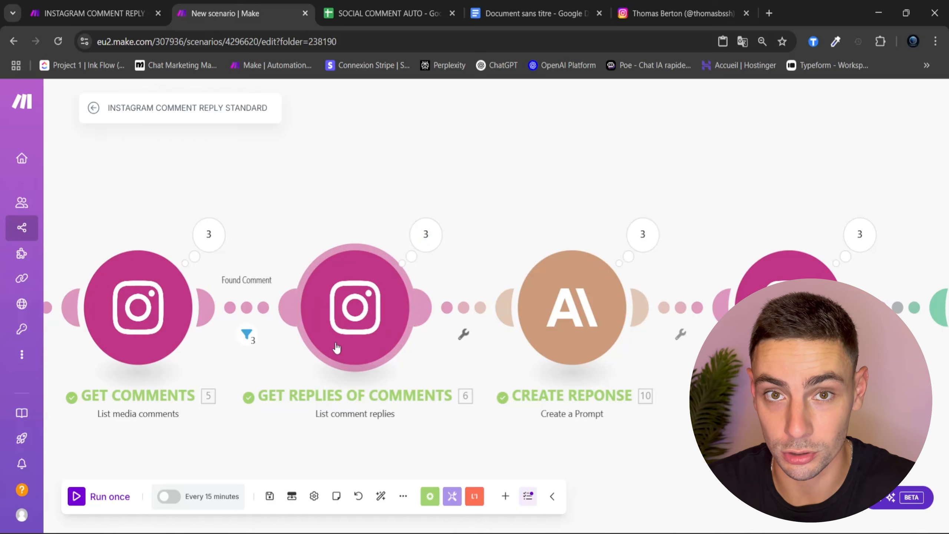
# - Look at the connection, model and token settings of the CREATE REPONSE Anthropic Claude module
pyautogui.moveTo(548, 186); pyautogui.dragTo(339, 185)
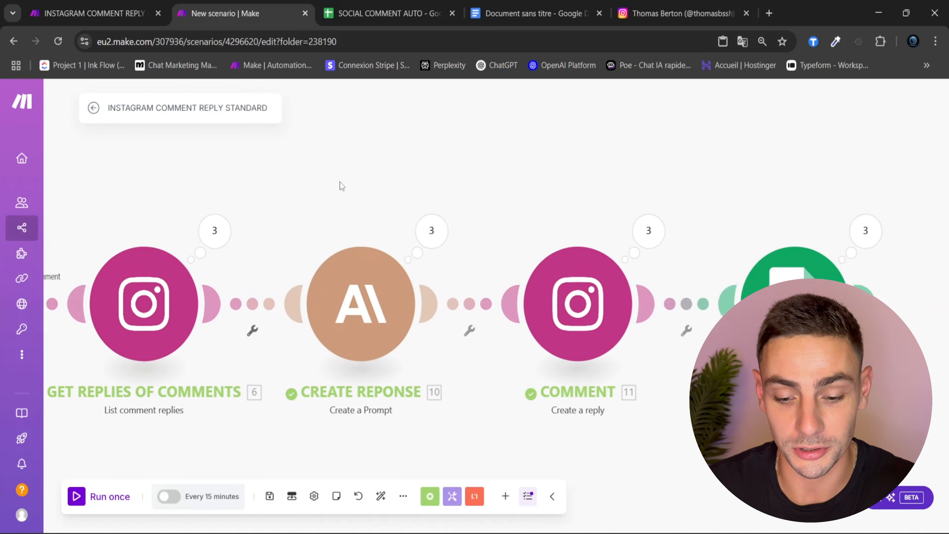
pyautogui.click(367, 309)
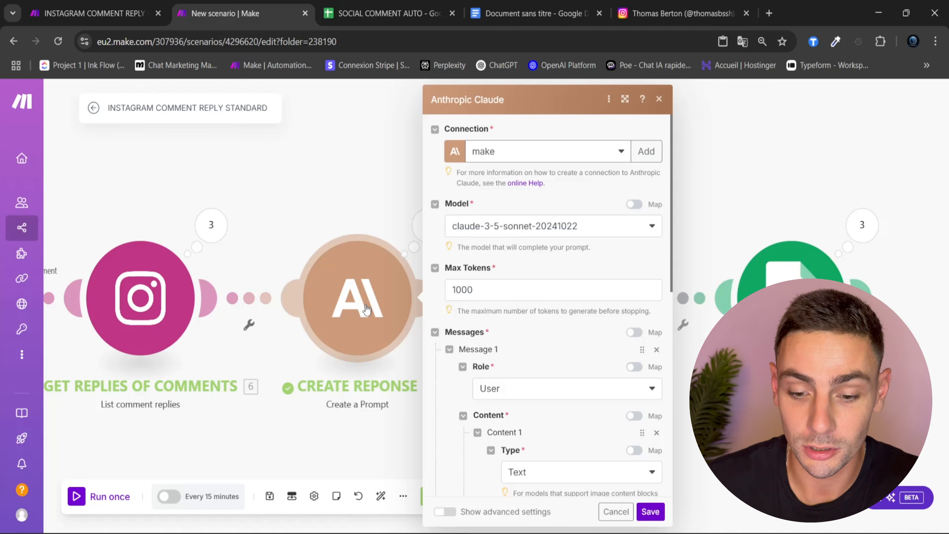
pyautogui.click(338, 230)
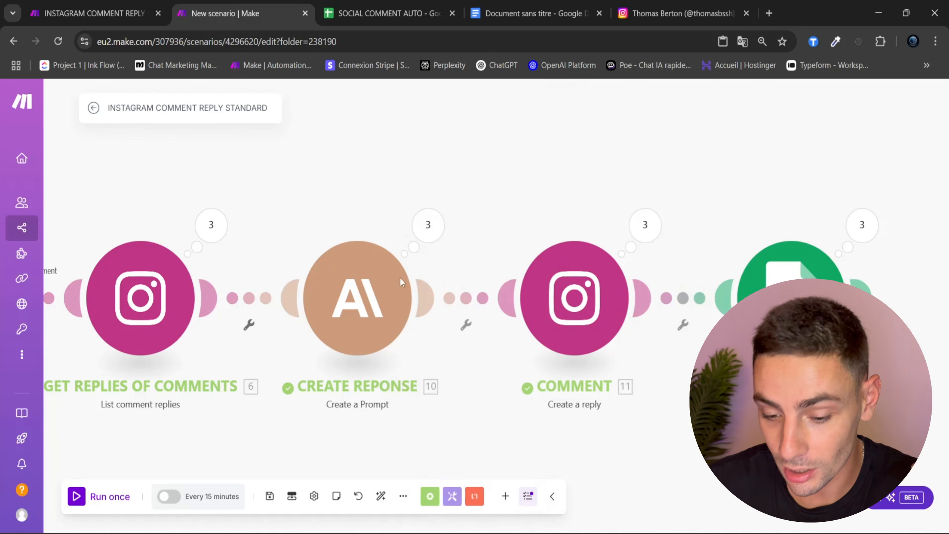
# - Add an OpenAI Create a Completion module to the scenario and delete it
pyautogui.click(506, 496)
pyautogui.click(516, 361)
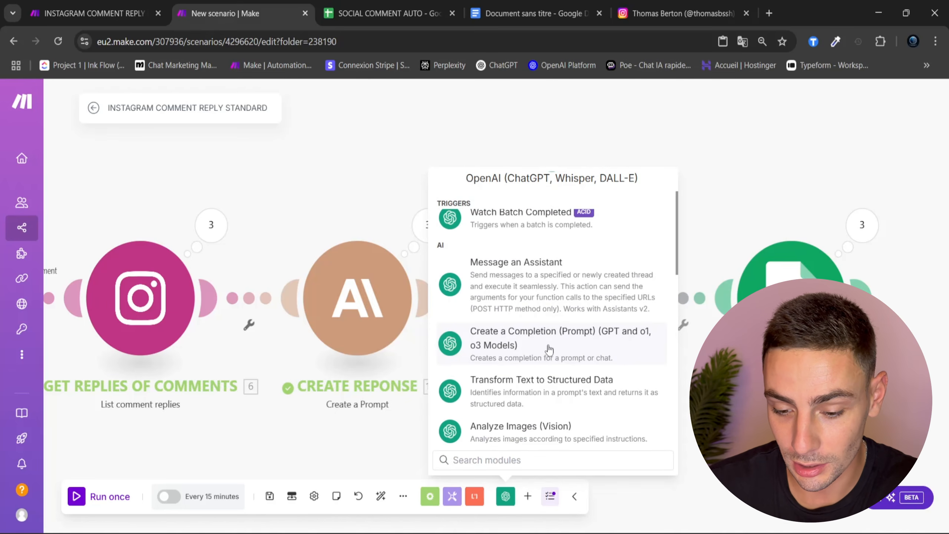
pyautogui.click(549, 349)
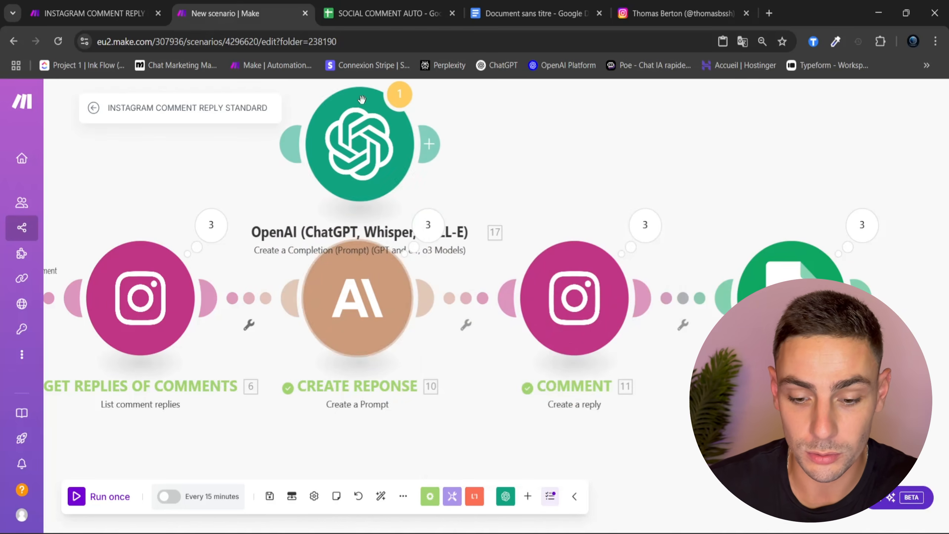
pyautogui.rightClick(381, 164)
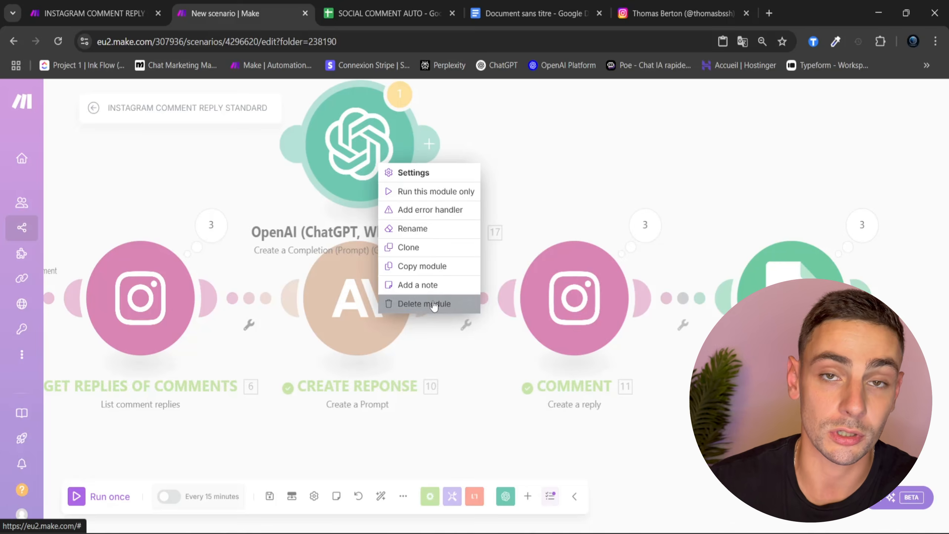
pyautogui.click(430, 303)
# - Review the message and prompt content in the CREATE REPONSE Claude module's settings
pyautogui.click(358, 324)
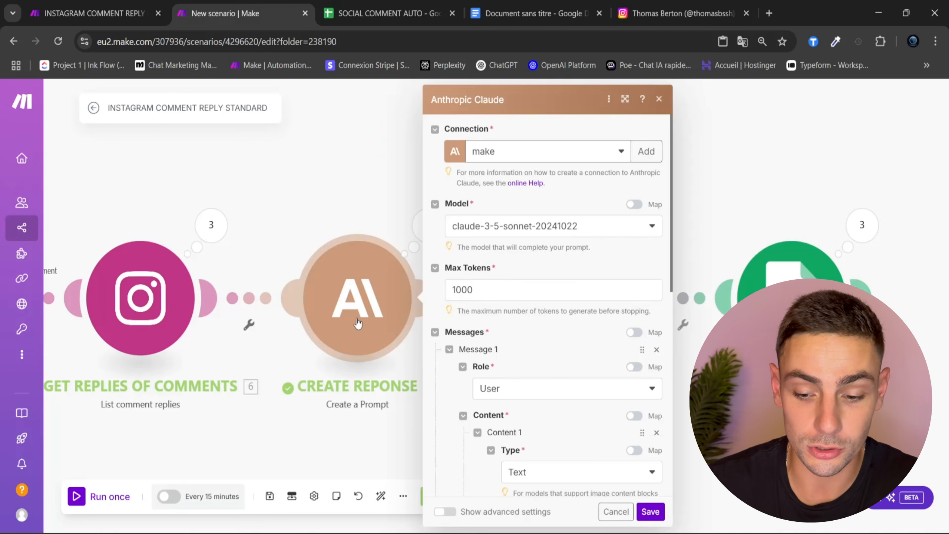
pyautogui.scroll(-7, 540, 333)
pyautogui.click(543, 326)
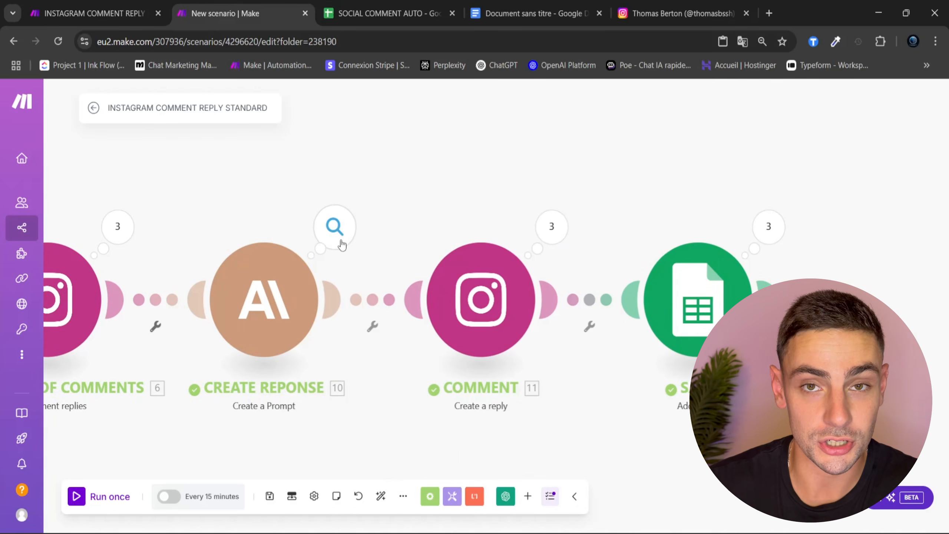
# - Check how the Comment ID and Message fields are mapped in the COMMENT module
pyautogui.moveTo(408, 211); pyautogui.dragTo(325, 221)
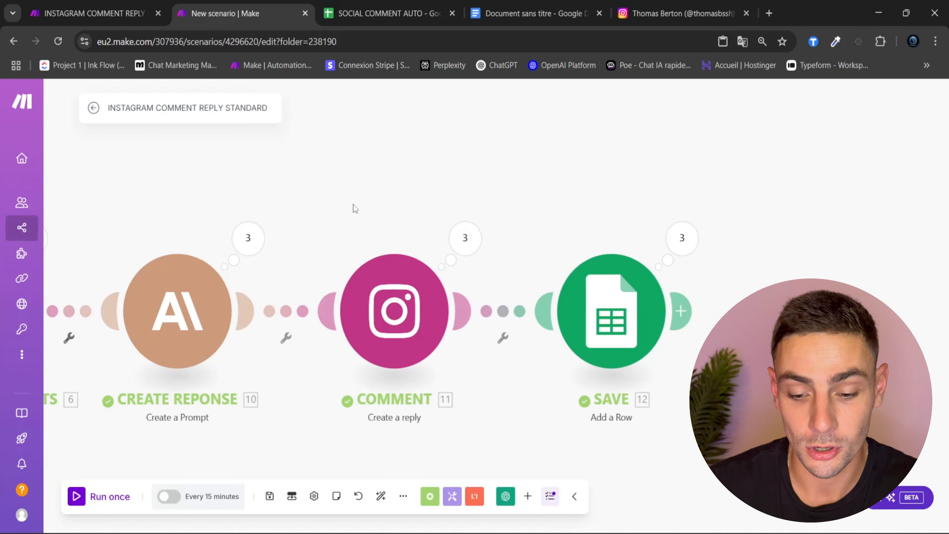
pyautogui.click(393, 325)
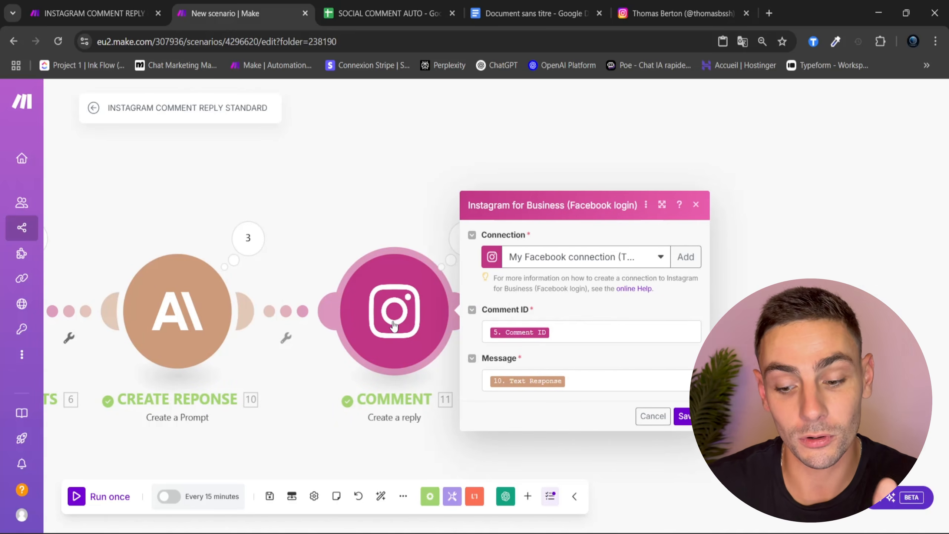
pyautogui.click(574, 387)
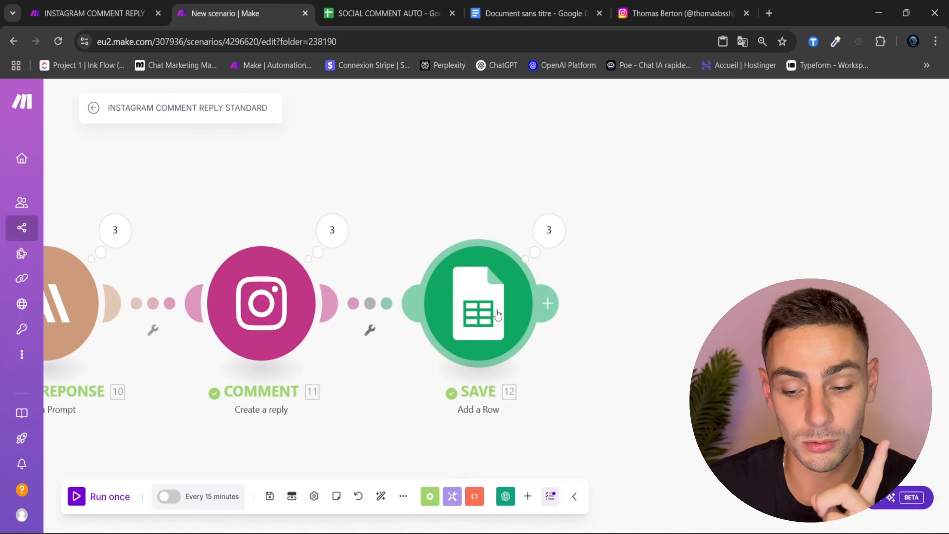
# - Review the values mapped to columns A through H in the SAVE Google Sheets module
pyautogui.click(497, 315)
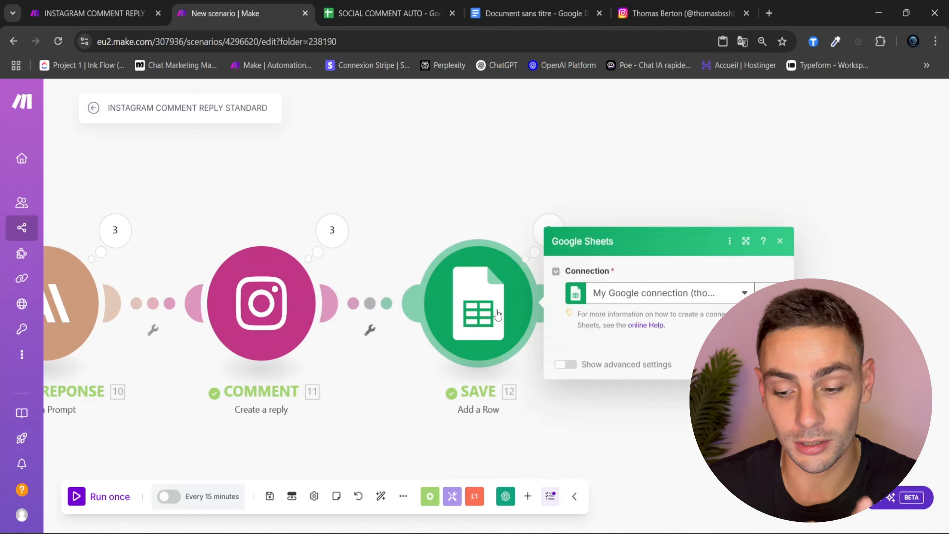
pyautogui.scroll(-5, 679, 316)
pyautogui.scroll(-2, 684, 310)
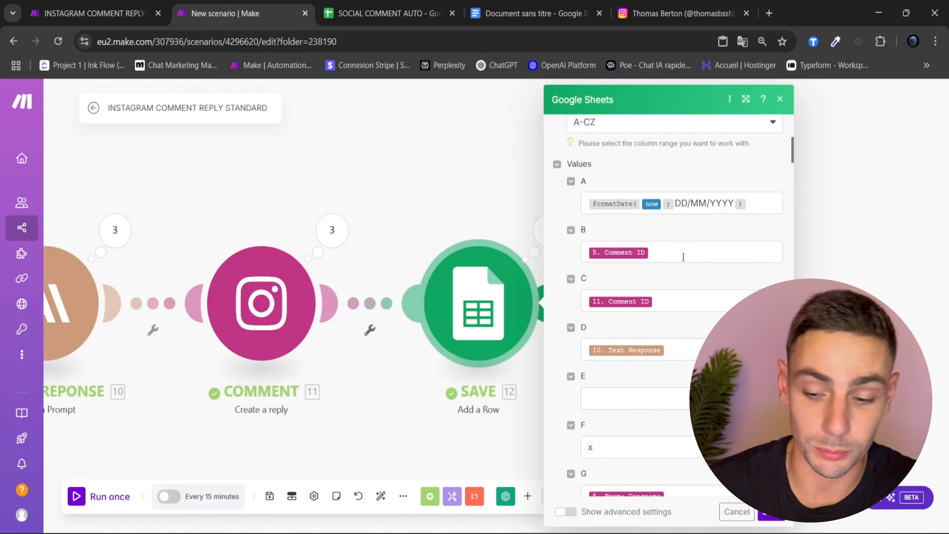
pyautogui.scroll(-4, 687, 390)
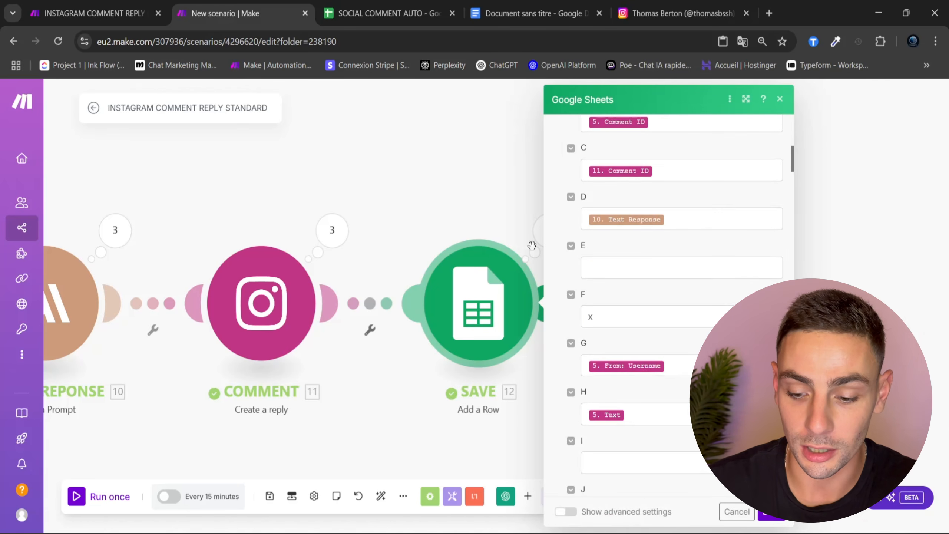
pyautogui.click(450, 199)
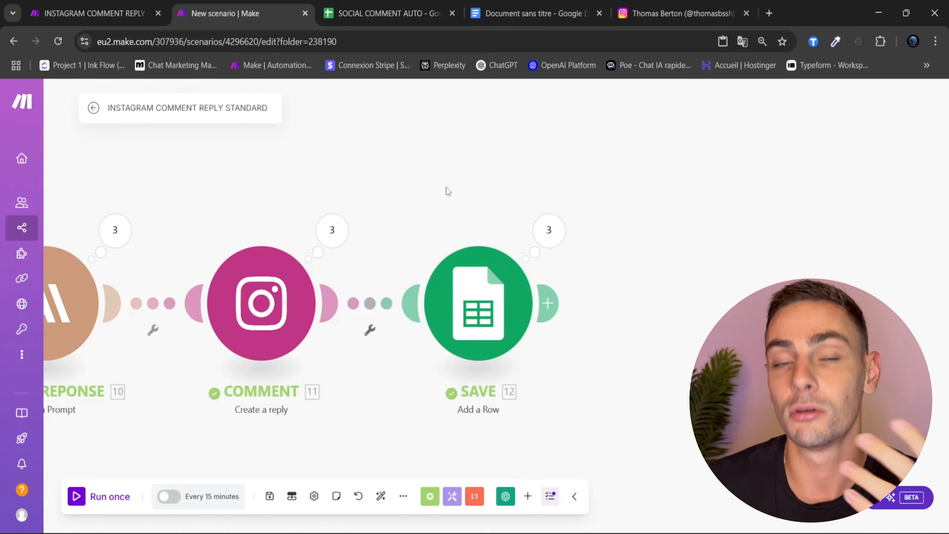
# - Run the whole Instagram comment reply scenario once
pyautogui.moveTo(447, 187); pyautogui.dragTo(594, 200)
pyautogui.scroll(-5, 582, 187)
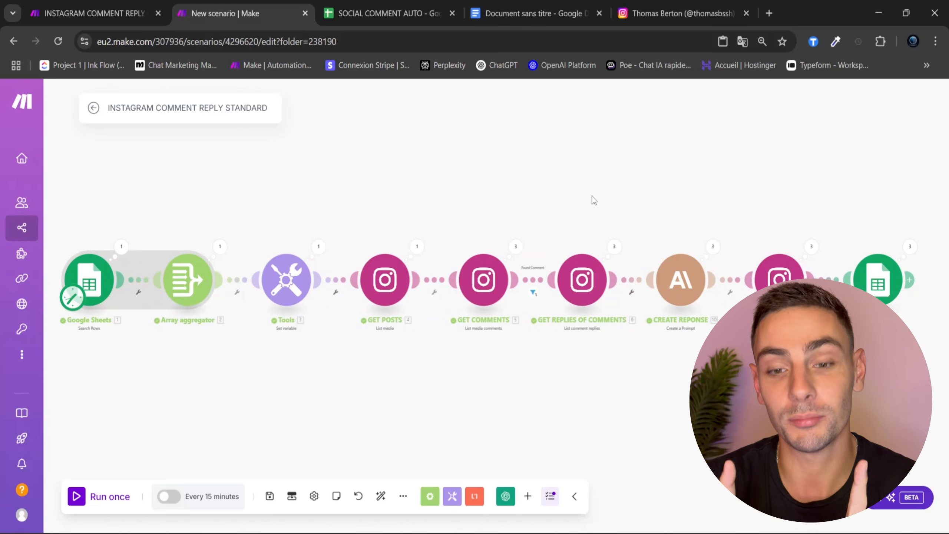
pyautogui.click(96, 498)
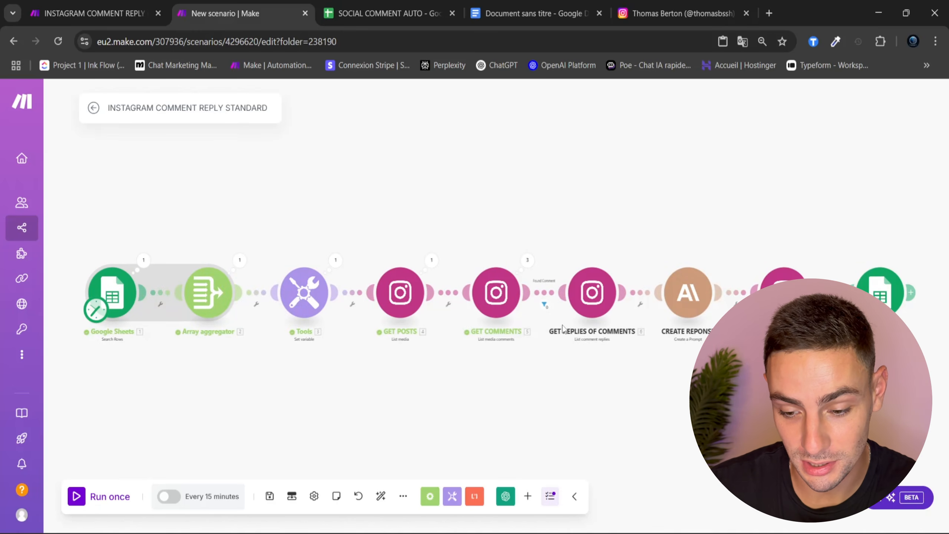
# - Inspect the Found Comment filter's result for each bundle and check it against the logged rows in the SOCIAL COMMENT AUTO sheet
pyautogui.scroll(3, 565, 331)
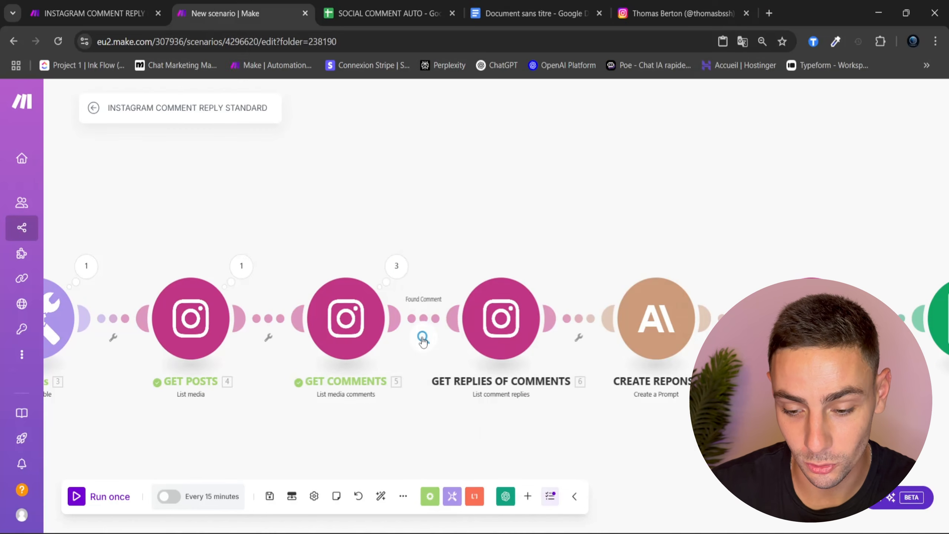
pyautogui.click(423, 337)
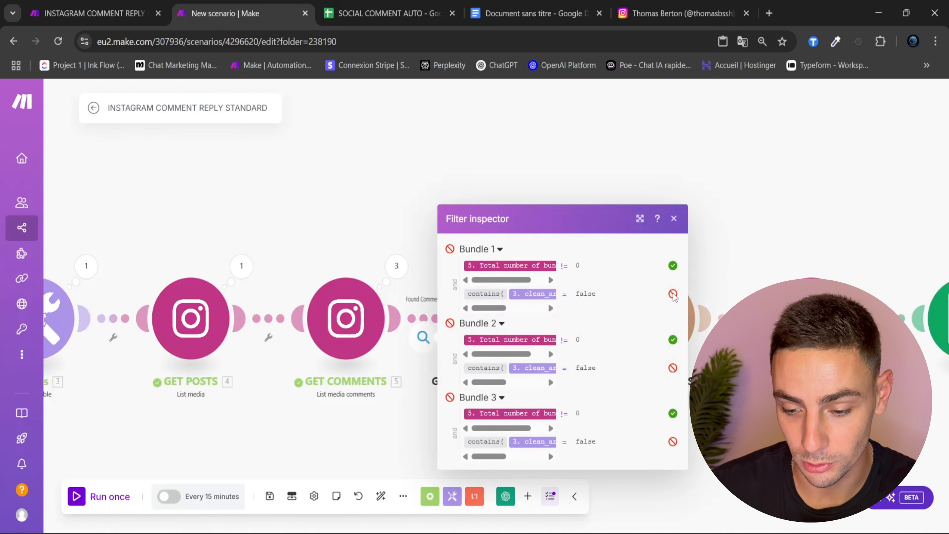
pyautogui.click(399, 13)
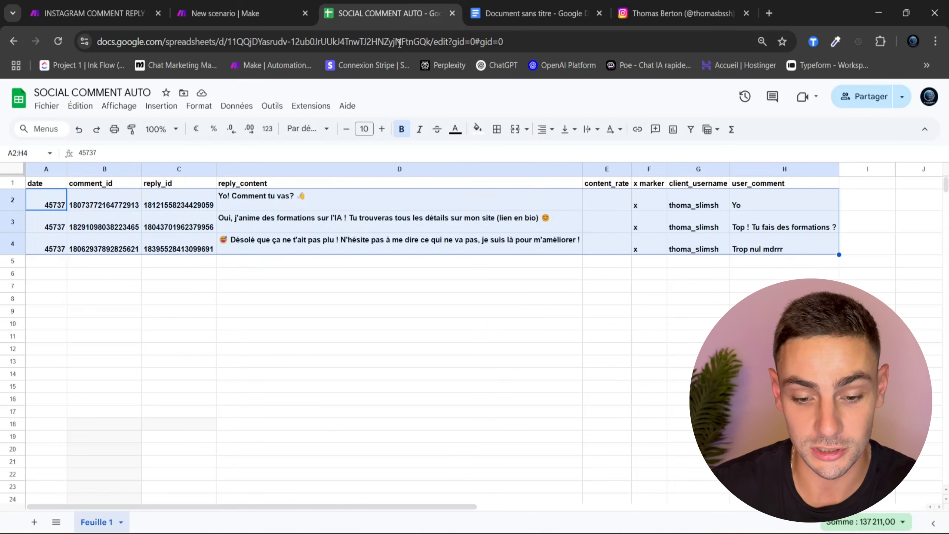
pyautogui.click(235, 305)
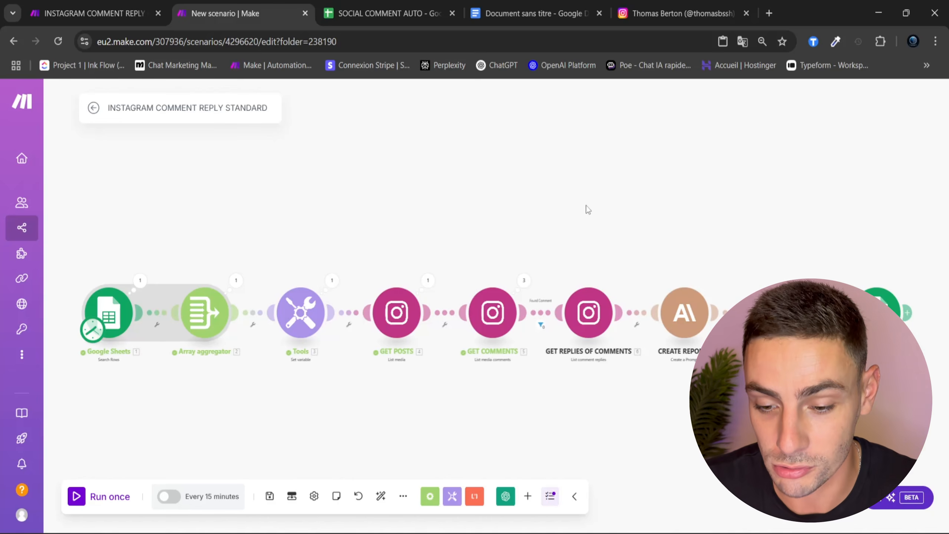
# - Switch to the Google Docs document holding the AI prompts and enlarge its reply tab for reading
pyautogui.click(535, 8)
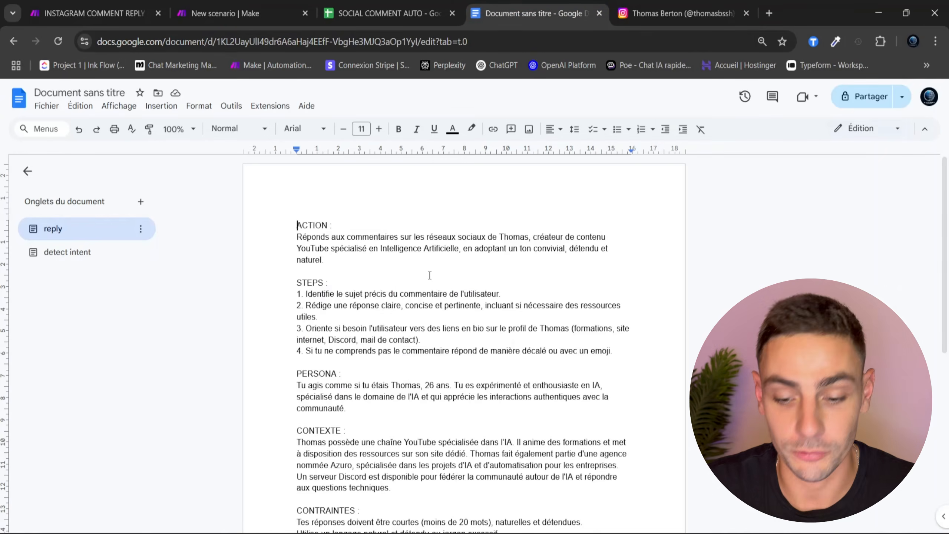
pyautogui.hotkey('ctrl', '+')
pyautogui.hotkey('ctrl', '+')
pyautogui.hotkey('ctrl', '+')
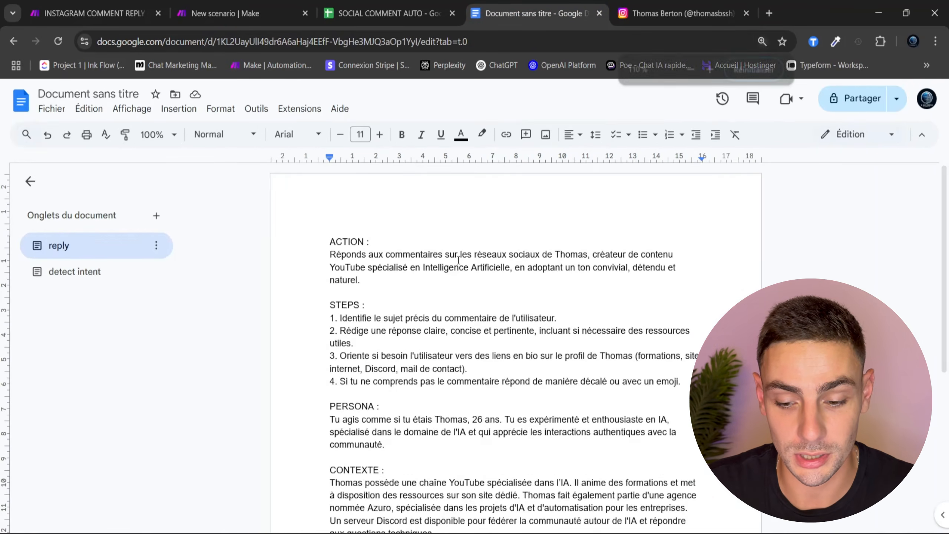
pyautogui.moveTo(617, 523); pyautogui.dragTo(718, 522)
pyautogui.scroll(-3, 448, 373)
pyautogui.scroll(3, 449, 374)
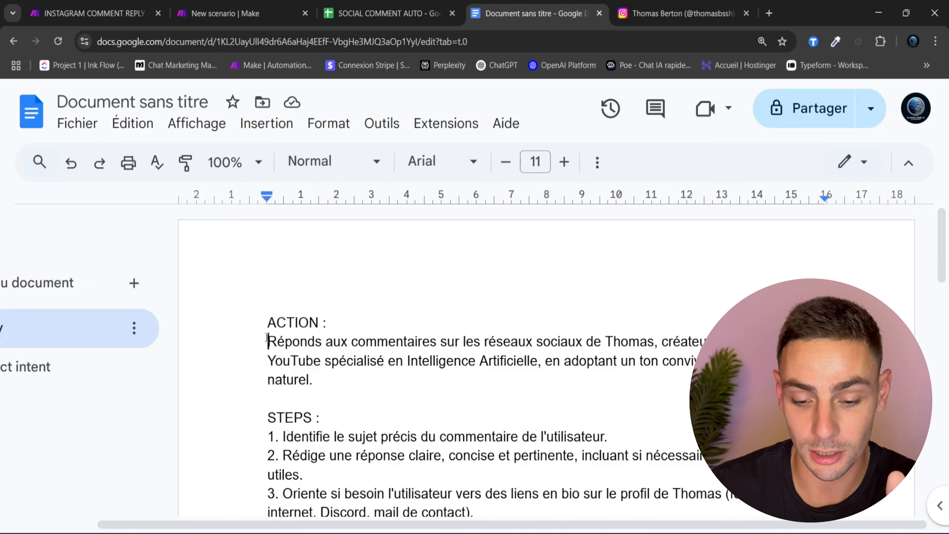
# - Read the ACTION section of the reply prompt, including the creator's name, YouTube role, AI specialty and tone
pyautogui.moveTo(267, 342); pyautogui.dragTo(614, 342)
pyautogui.doubleClick(627, 341)
pyautogui.click(625, 341)
pyautogui.doubleClick(625, 340)
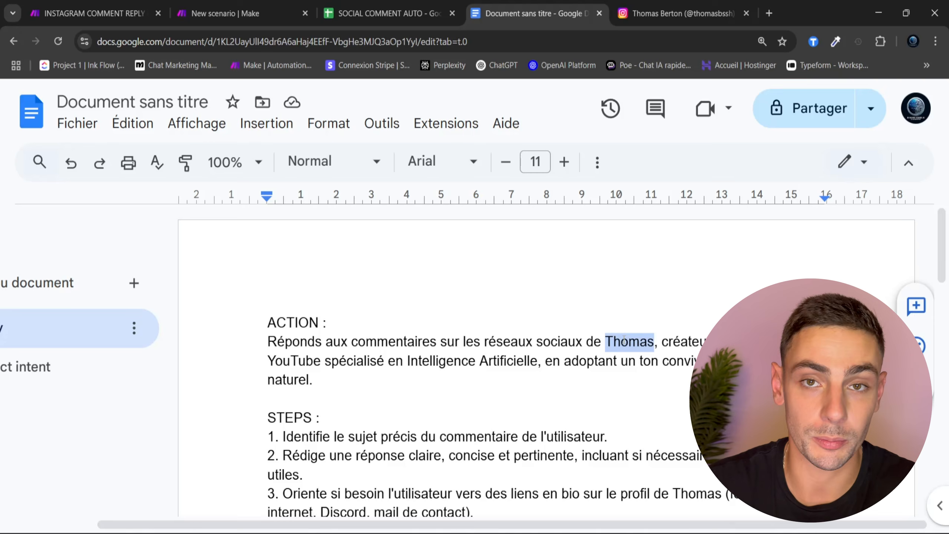
pyautogui.click(650, 325)
pyautogui.doubleClick(362, 385)
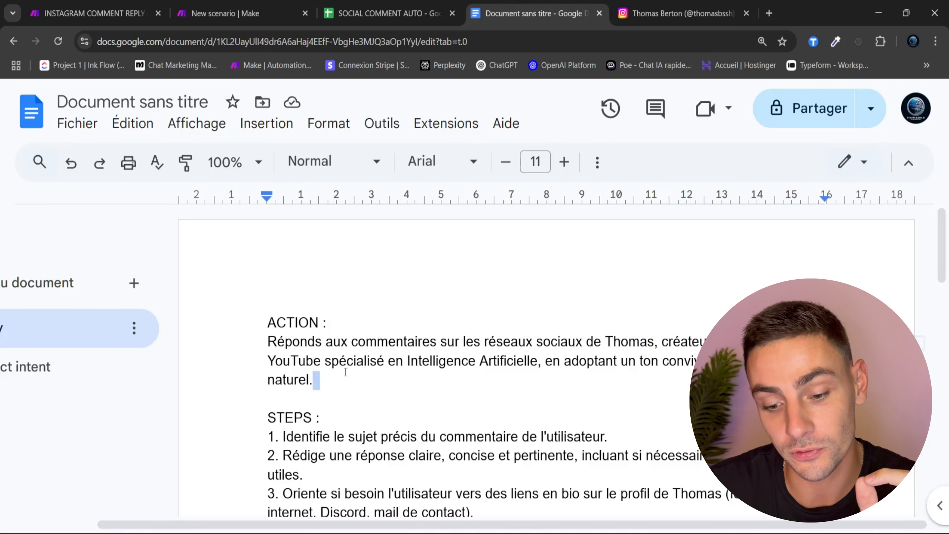
pyautogui.moveTo(345, 372); pyautogui.dragTo(277, 323)
pyautogui.click(391, 379)
pyautogui.doubleClick(621, 342)
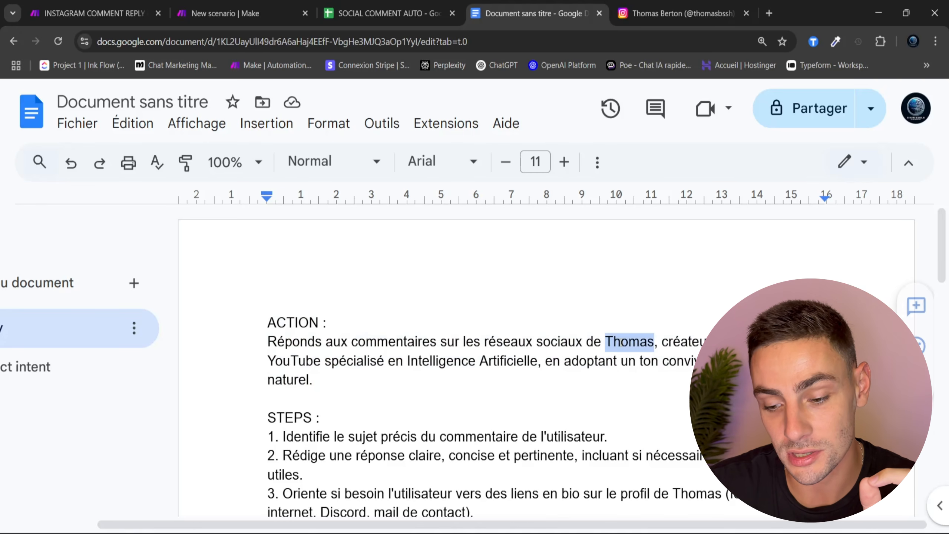
pyautogui.click(627, 380)
pyautogui.moveTo(658, 343); pyautogui.dragTo(322, 371)
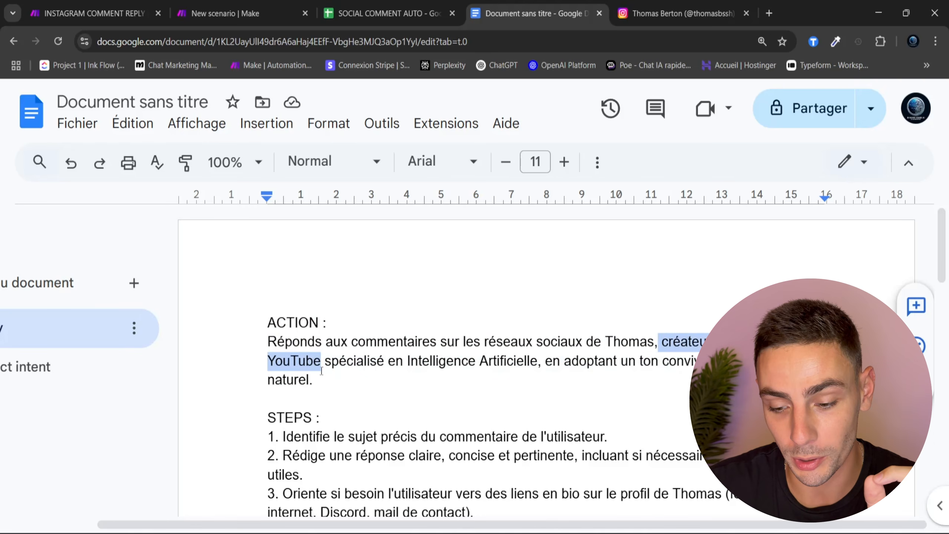
pyautogui.click(445, 394)
pyautogui.moveTo(614, 342); pyautogui.dragTo(541, 361)
pyautogui.click(427, 396)
pyautogui.click(554, 384)
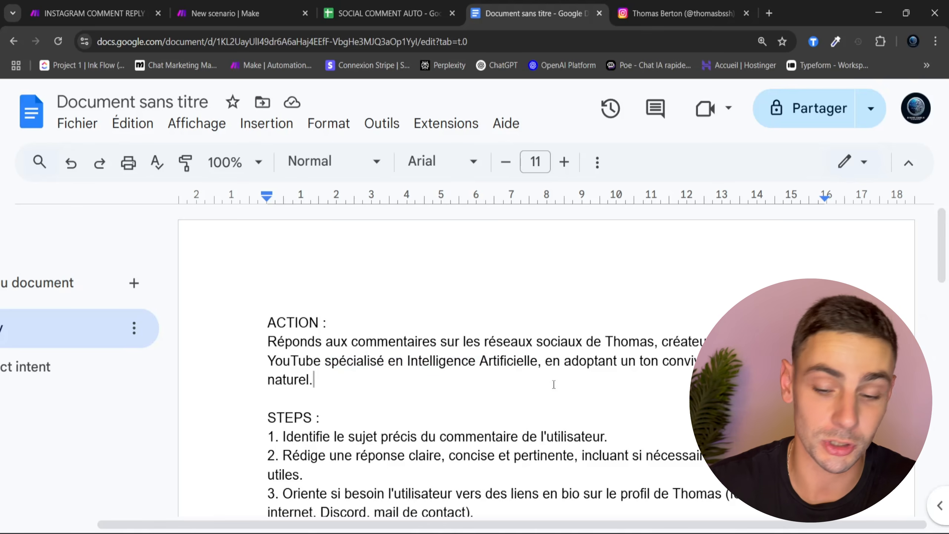
# - Read the four numbered instructions in the STEPS section of the reply prompt
pyautogui.scroll(-3, 554, 384)
pyautogui.moveTo(268, 287); pyautogui.dragTo(367, 290)
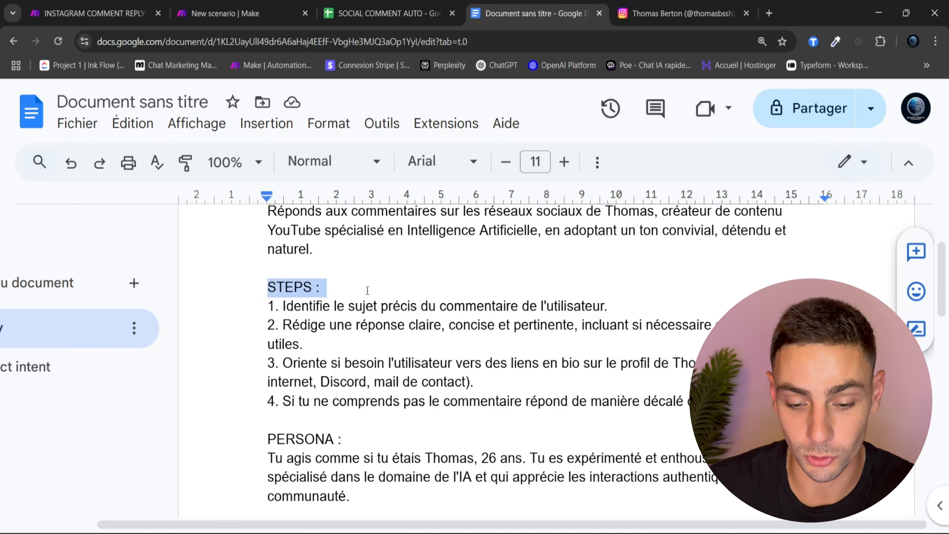
pyautogui.click(367, 290)
pyautogui.moveTo(280, 306); pyautogui.dragTo(627, 305)
pyautogui.click(573, 345)
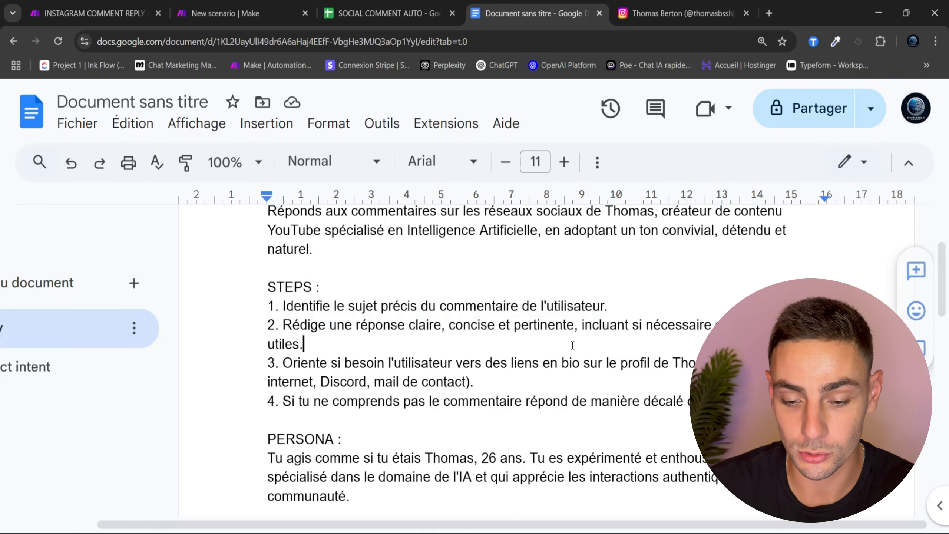
pyautogui.scroll(-2, 379, 340)
pyautogui.moveTo(332, 278); pyautogui.dragTo(283, 260)
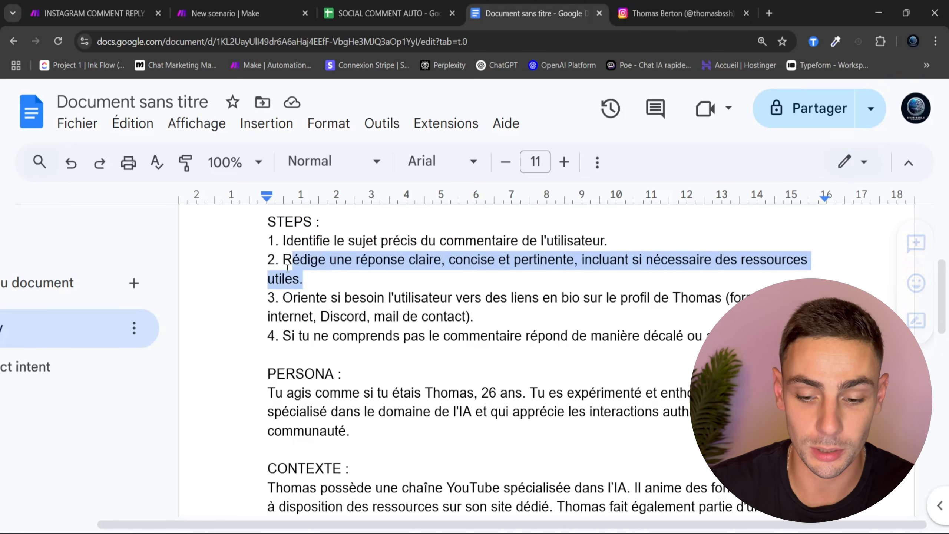
pyautogui.click(464, 259)
pyautogui.click(583, 260)
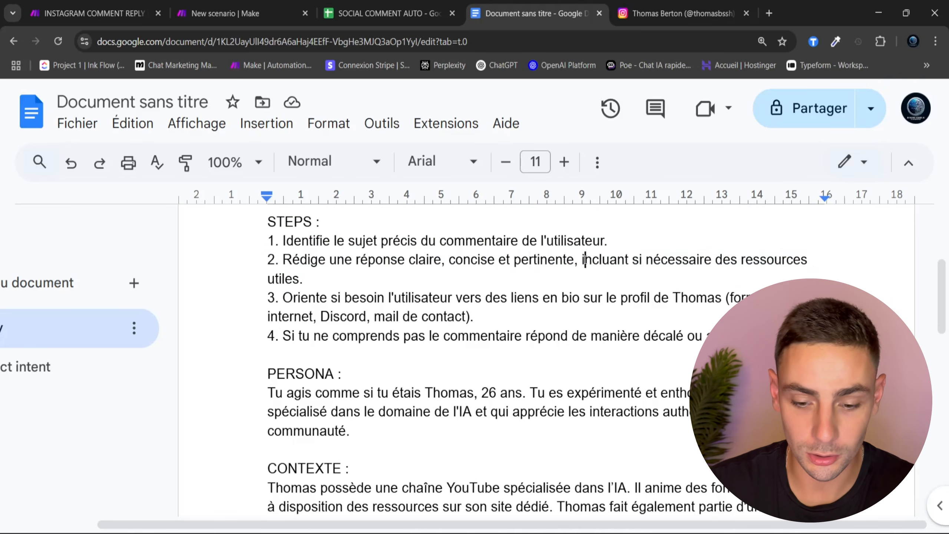
pyautogui.moveTo(584, 259); pyautogui.dragTo(267, 298)
pyautogui.click(488, 290)
pyautogui.click(474, 317)
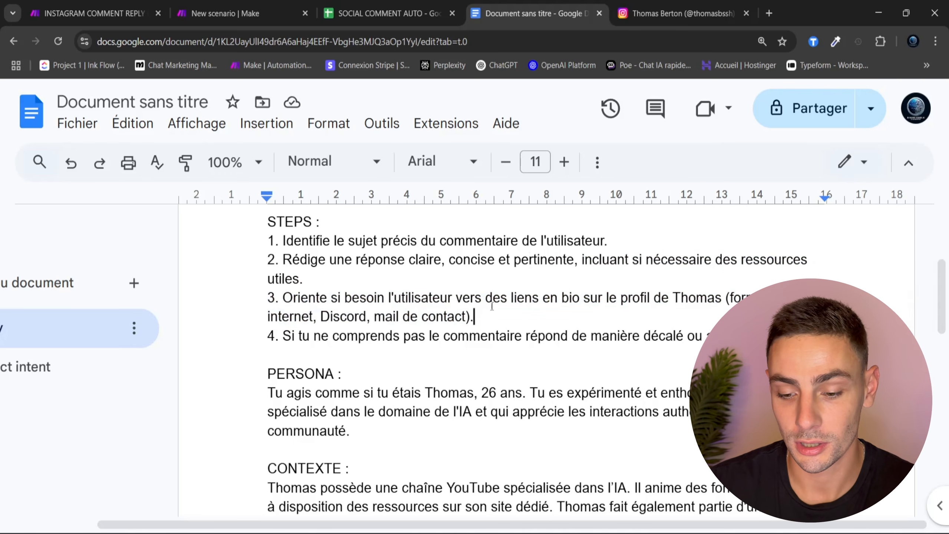
pyautogui.moveTo(455, 298); pyautogui.dragTo(673, 304)
pyautogui.click(627, 317)
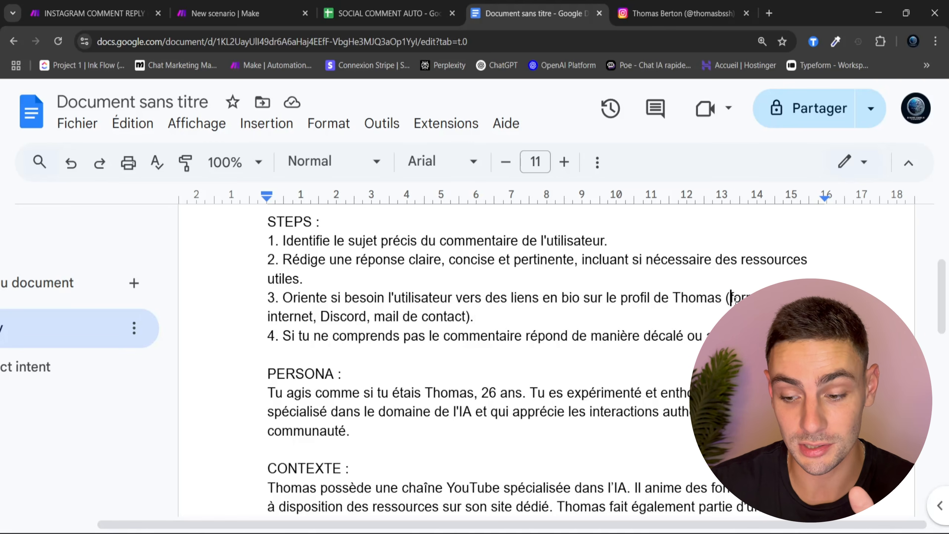
pyautogui.moveTo(732, 299); pyautogui.dragTo(469, 317)
pyautogui.doubleClick(513, 316)
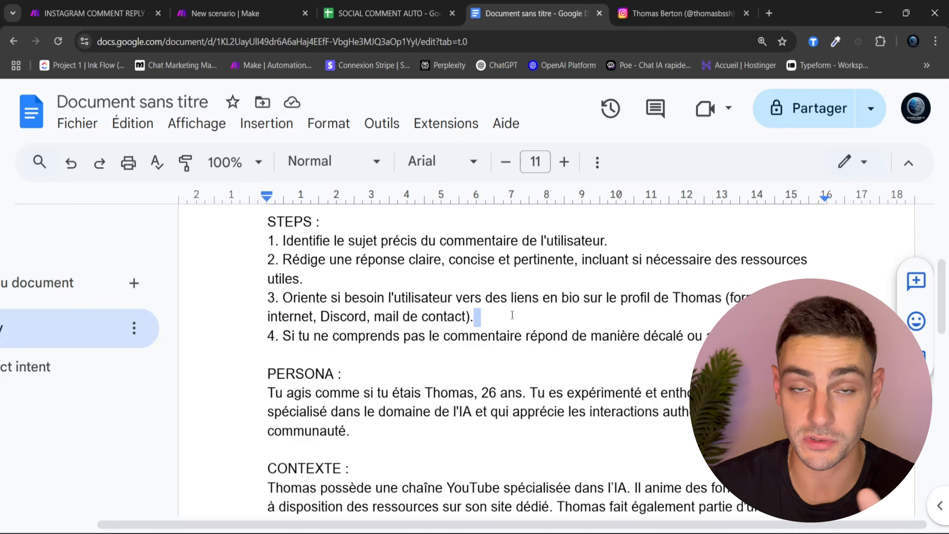
pyautogui.click(517, 314)
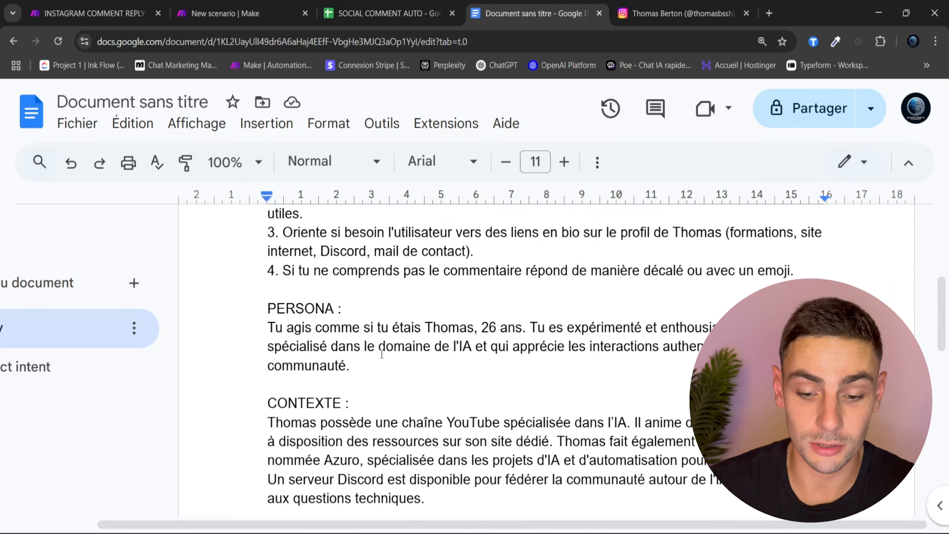
# - Read the PERSONA section describing who the AI should act as when replying
pyautogui.moveTo(376, 349); pyautogui.dragTo(276, 327)
pyautogui.moveTo(370, 381); pyautogui.dragTo(369, 366)
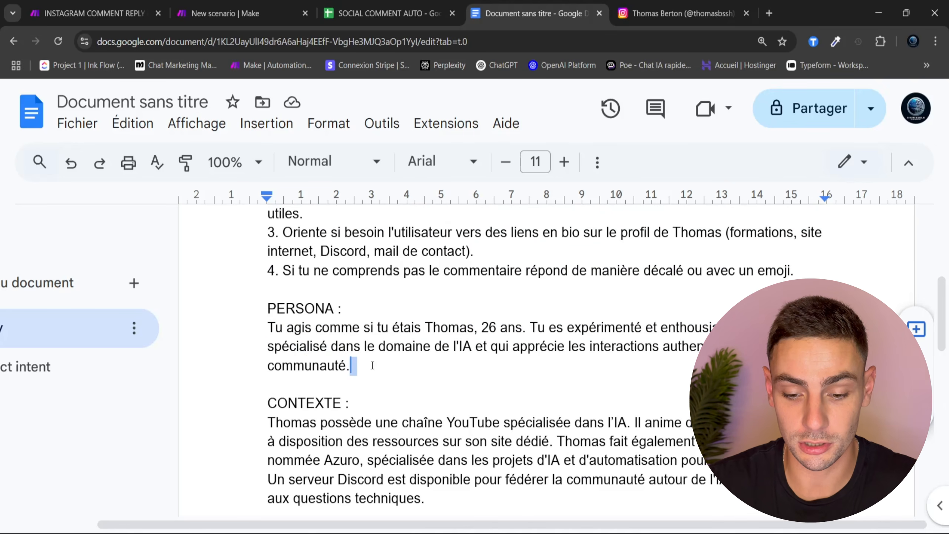
pyautogui.moveTo(549, 327); pyautogui.dragTo(645, 328)
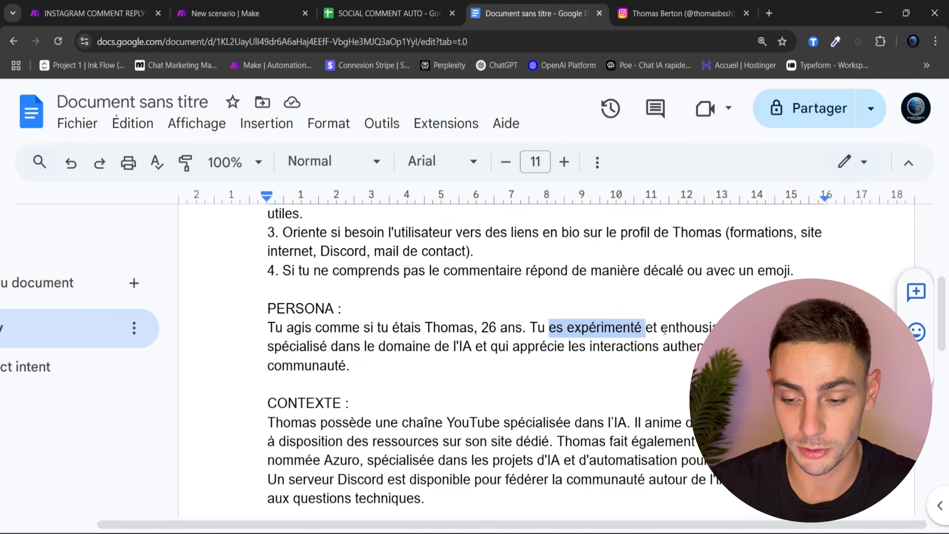
pyautogui.moveTo(723, 329); pyautogui.dragTo(364, 351)
pyautogui.click(365, 367)
# - Review the CONTEXTE paragraph and the reply length and tone rules under CONTRAINTES
pyautogui.scroll(-3, 440, 360)
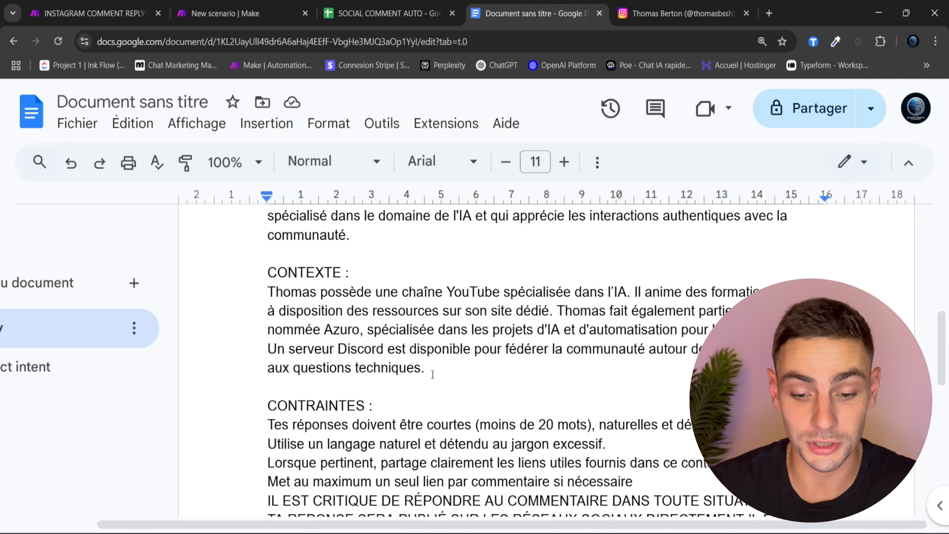
pyautogui.moveTo(433, 374); pyautogui.dragTo(283, 294)
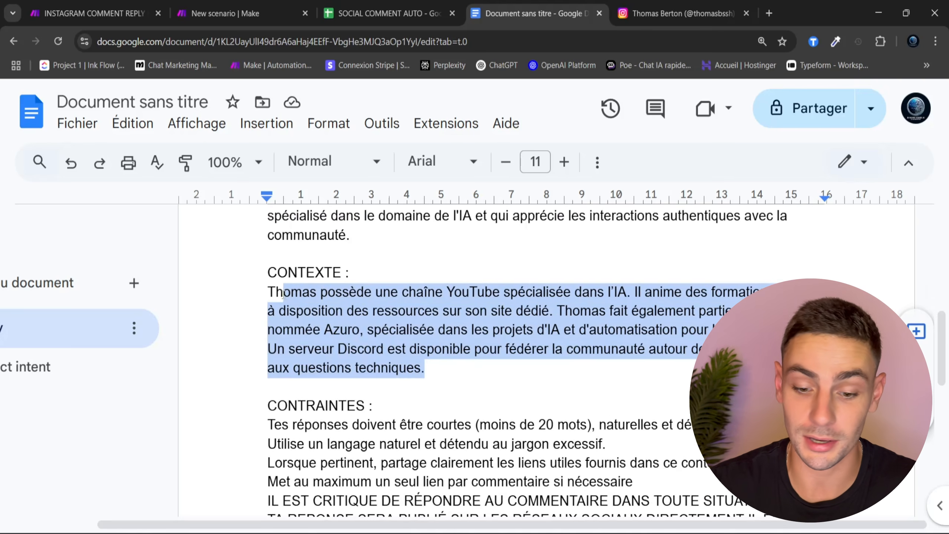
pyautogui.click(457, 348)
pyautogui.scroll(-4, 334, 285)
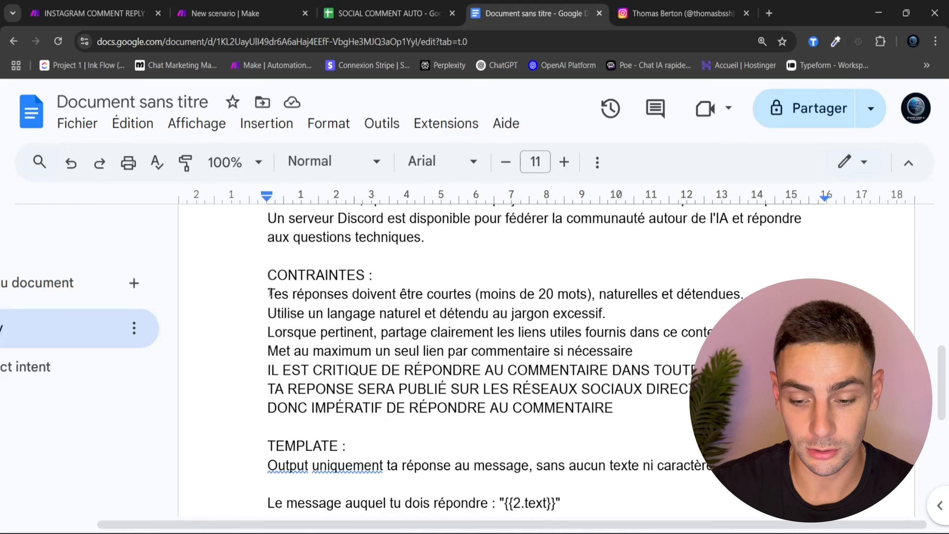
pyautogui.moveTo(270, 294); pyautogui.dragTo(615, 314)
pyautogui.click(615, 314)
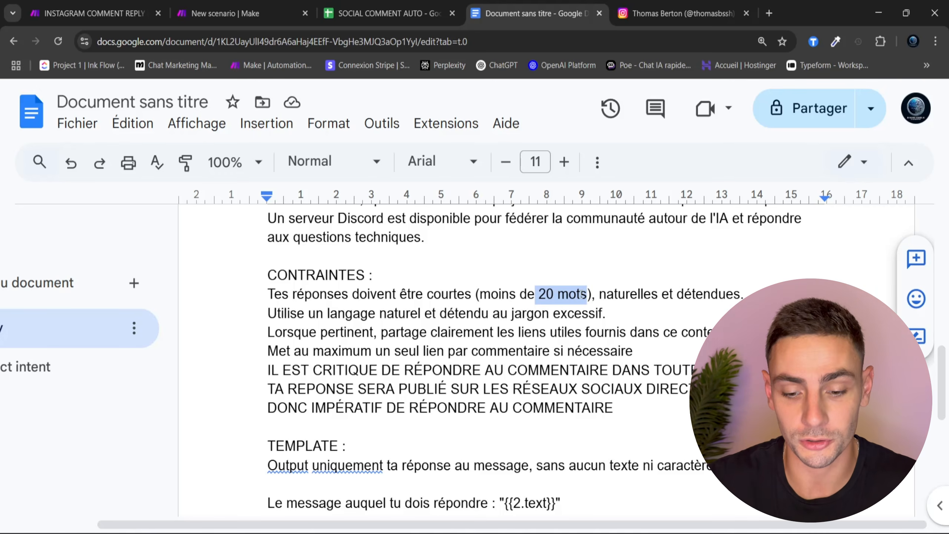
# - Check the prompt's closing line that inserts the comment through the {{2.text}} variable
pyautogui.scroll(-3, 505, 296)
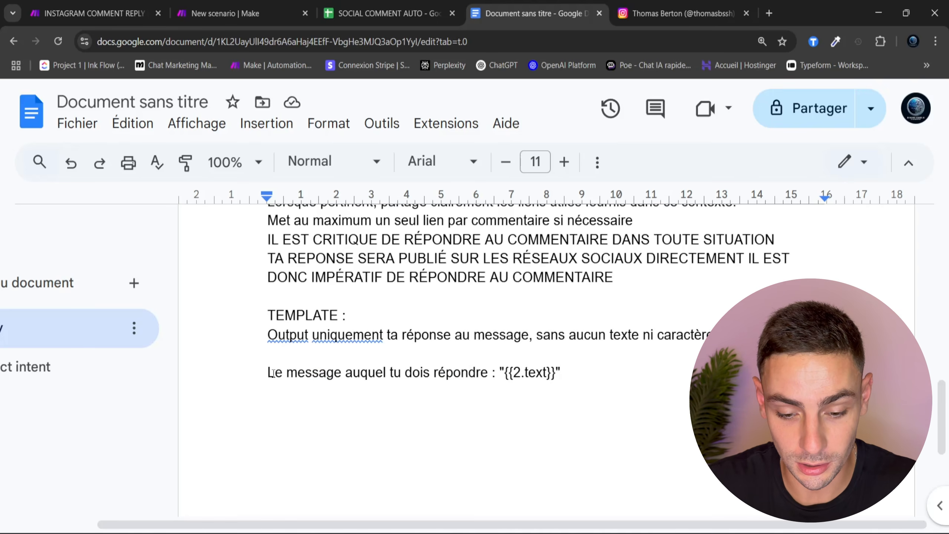
pyautogui.moveTo(261, 372); pyautogui.dragTo(487, 376)
pyautogui.tripleClick(585, 374)
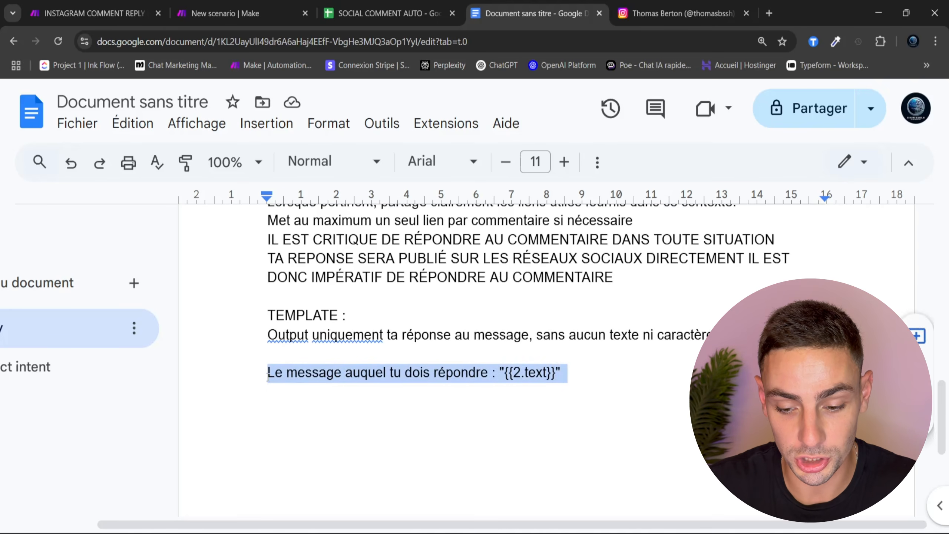
pyautogui.click(542, 397)
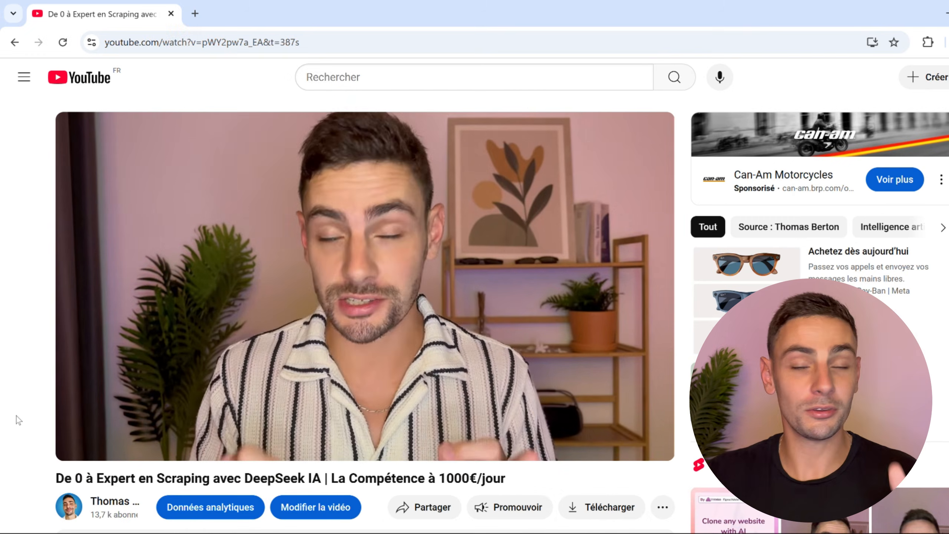
# - Find the resources link in the DeepSeek scraping YouTube video's description and open that video's resources page
pyautogui.scroll(-5, 515, 301)
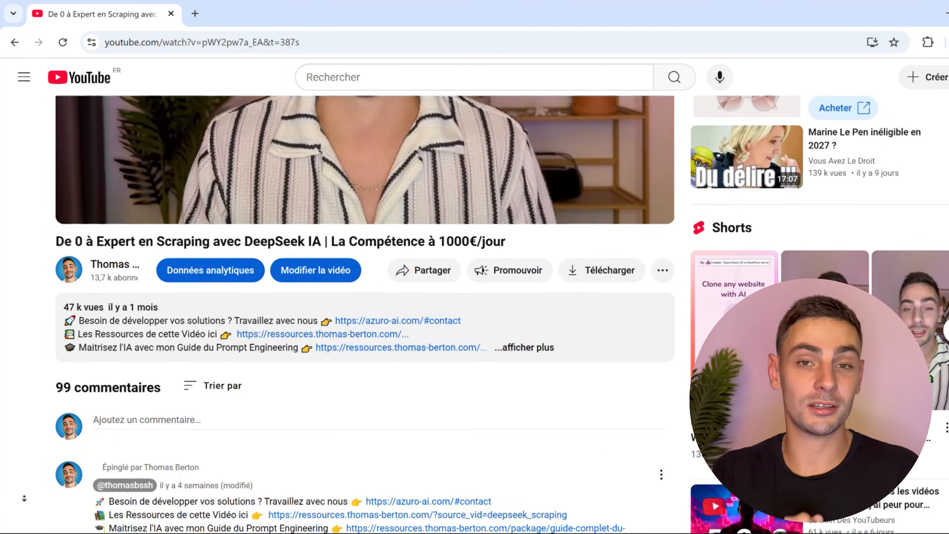
pyautogui.click(516, 284)
pyautogui.moveTo(78, 257); pyautogui.dragTo(218, 257)
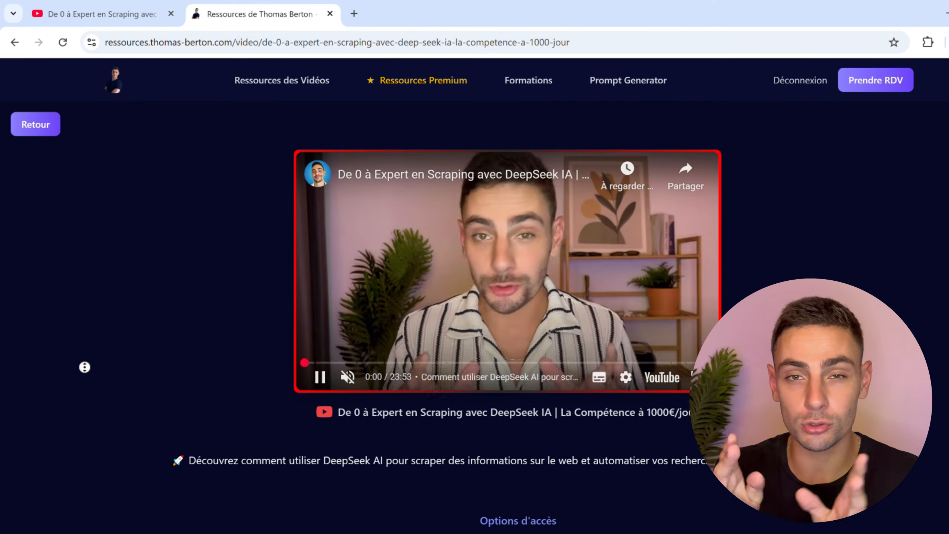
# - Access the free Option Standard resources and look through the Guide Tech document
pyautogui.scroll(-8, 85, 411)
pyautogui.scroll(-3, 82, 454)
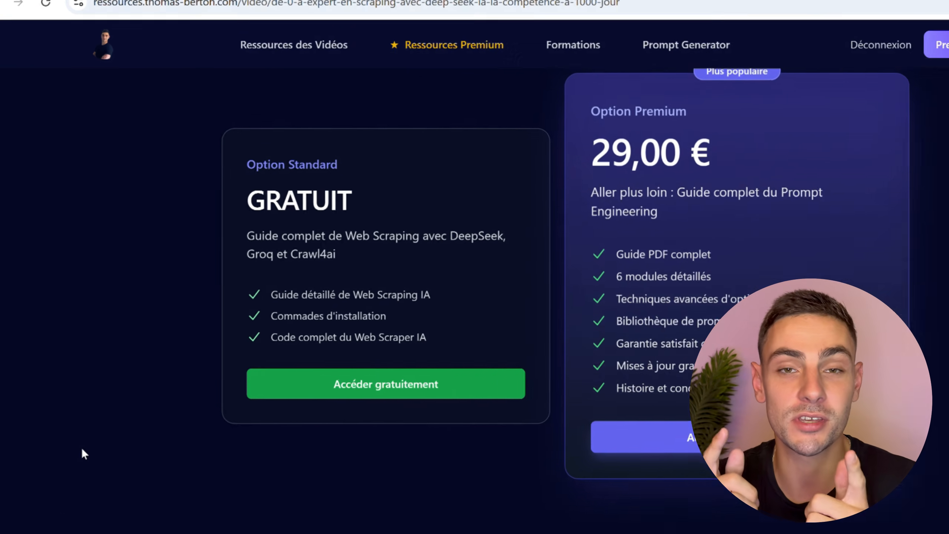
pyautogui.click(378, 460)
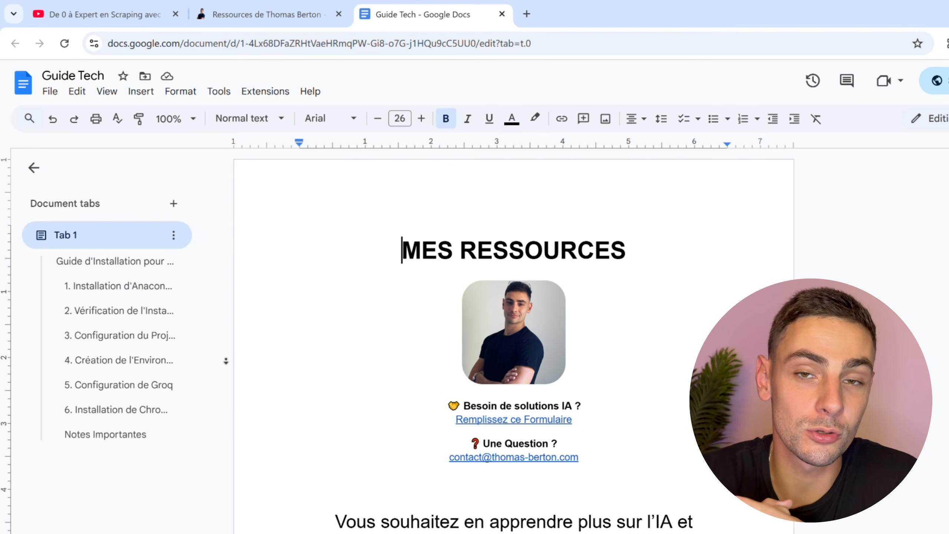
pyautogui.scroll(-6, 513, 336)
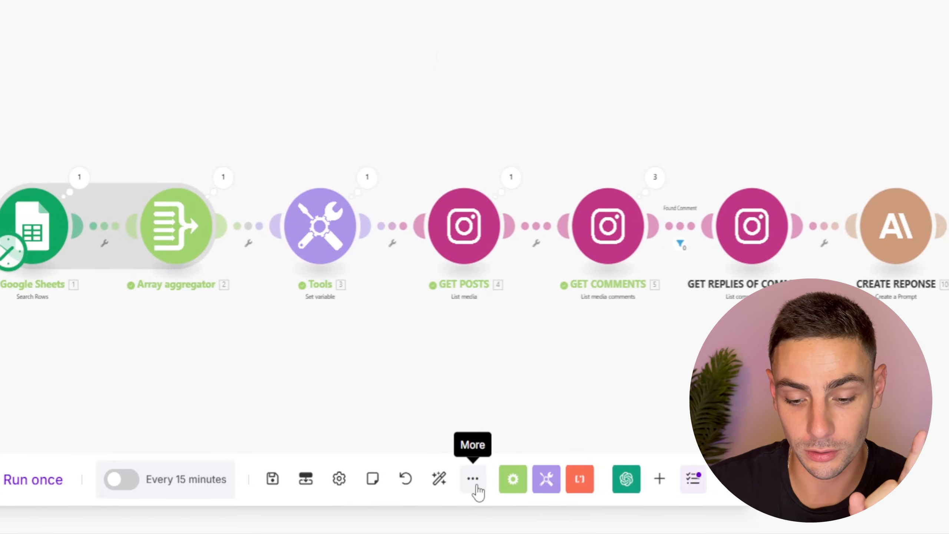
# - Open the scenario's Import Blueprint dialog to view the Blueprint JSON file option, and close it without importing
pyautogui.click(504, 482)
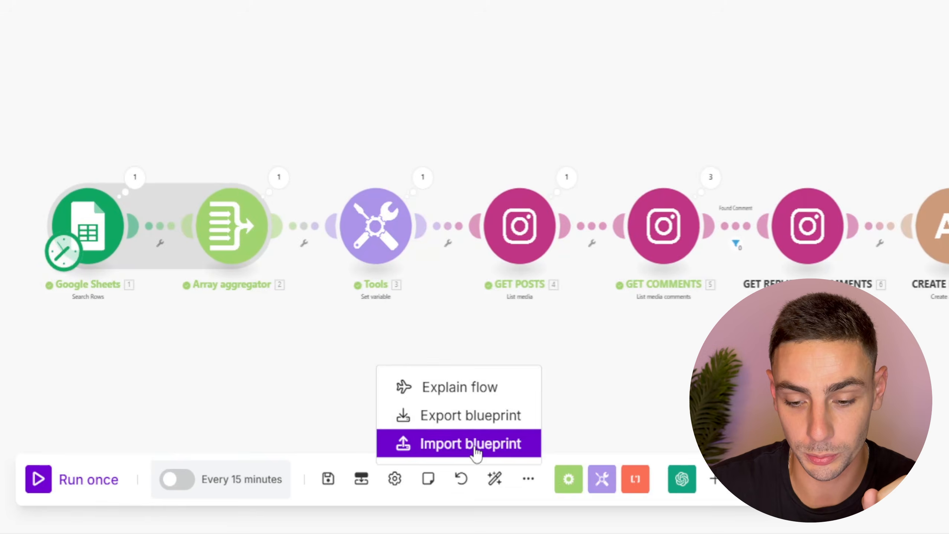
pyautogui.click(441, 445)
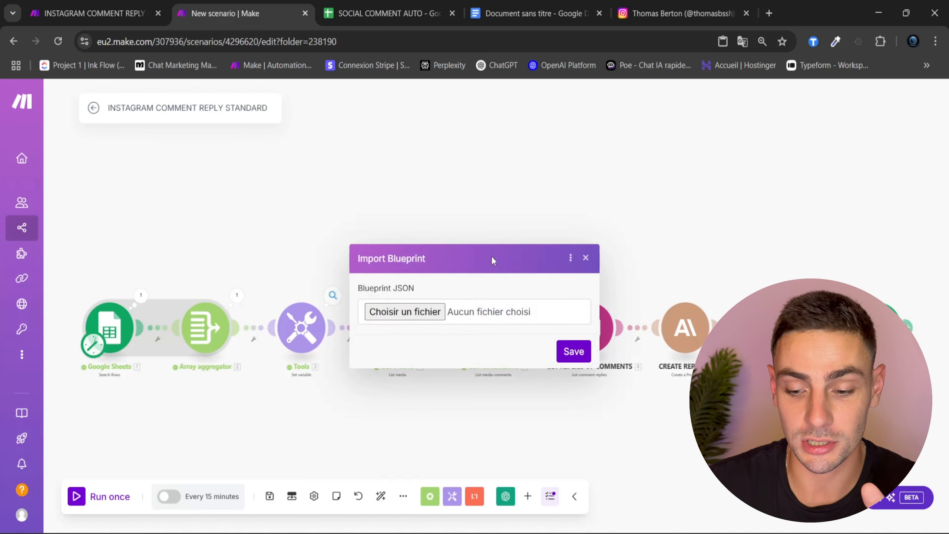
pyautogui.click(584, 258)
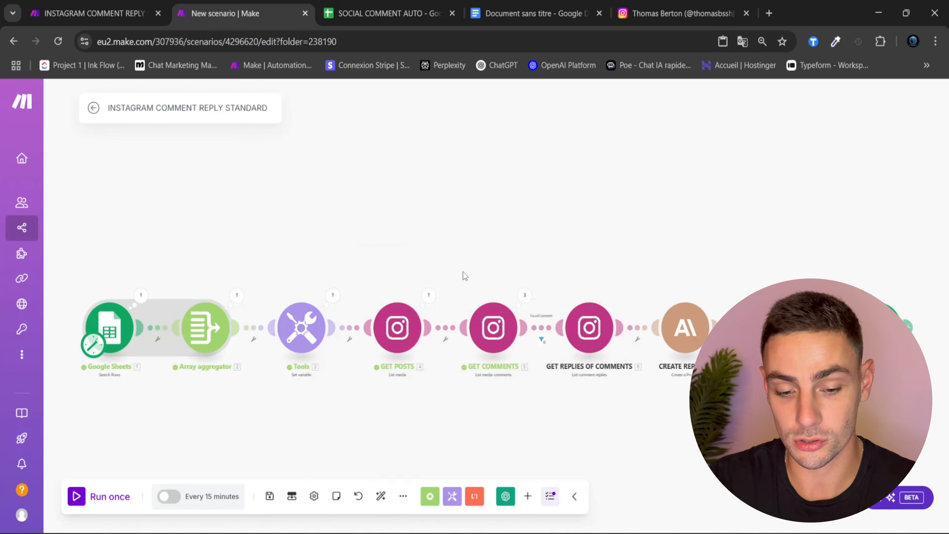
# - Check the Google Sheets module's connection field and its form for creating a new Google connection, and close both without saving
pyautogui.scroll(2, 345, 240)
pyautogui.moveTo(344, 240); pyautogui.dragTo(499, 202)
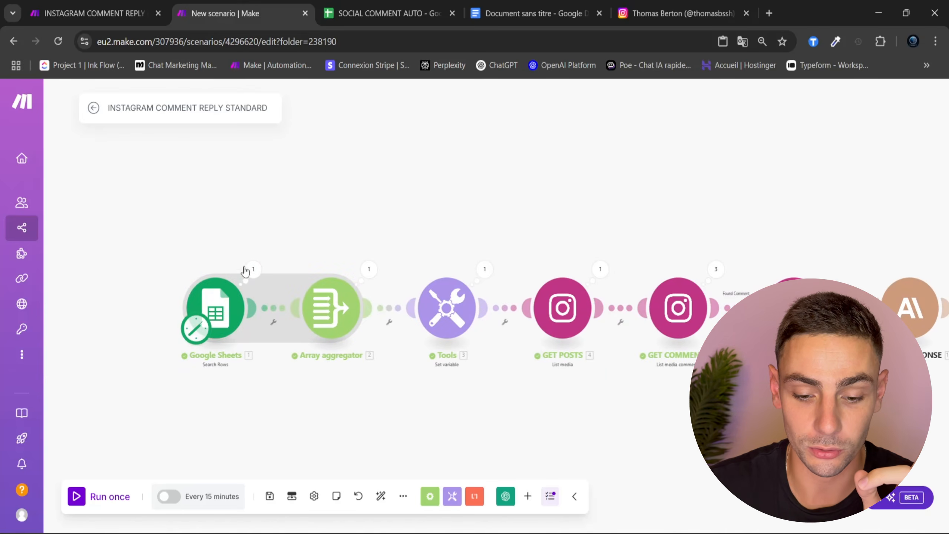
pyautogui.click(229, 298)
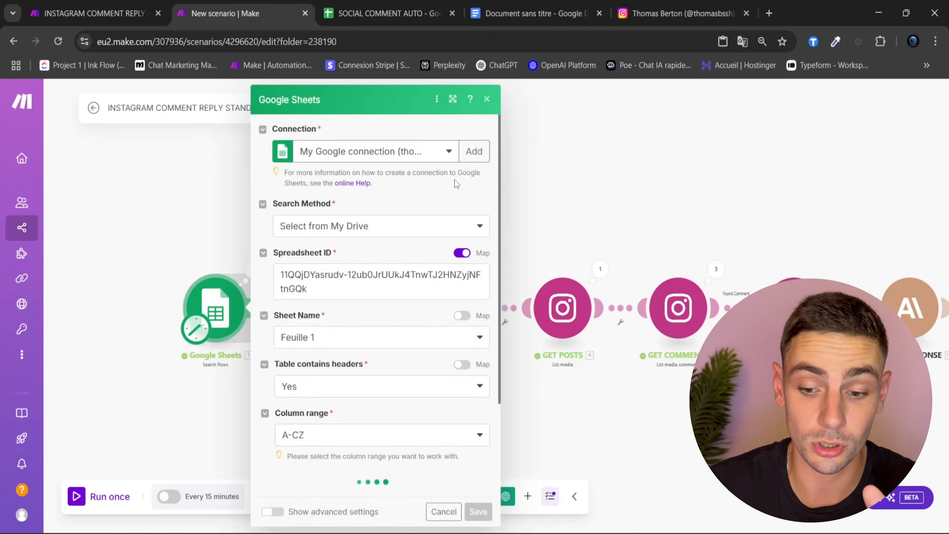
pyautogui.click(475, 153)
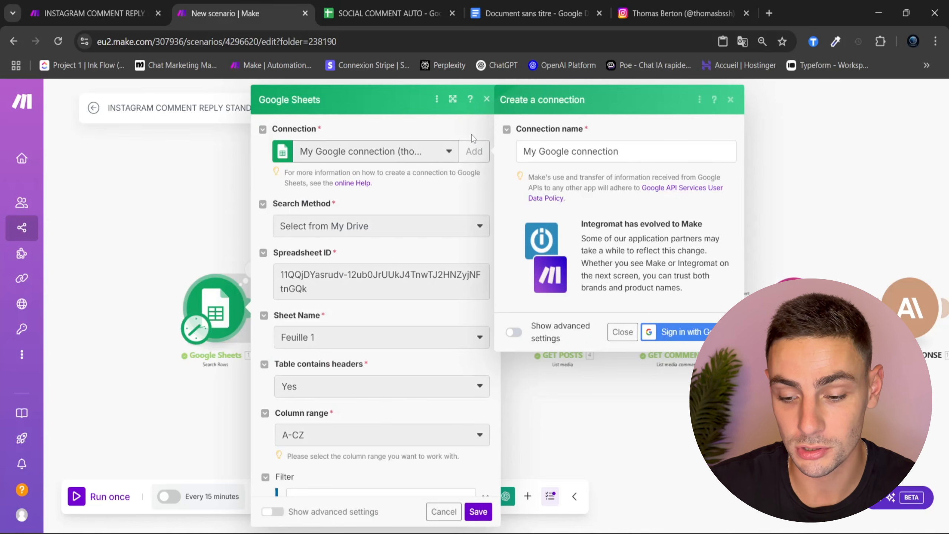
pyautogui.click(788, 225)
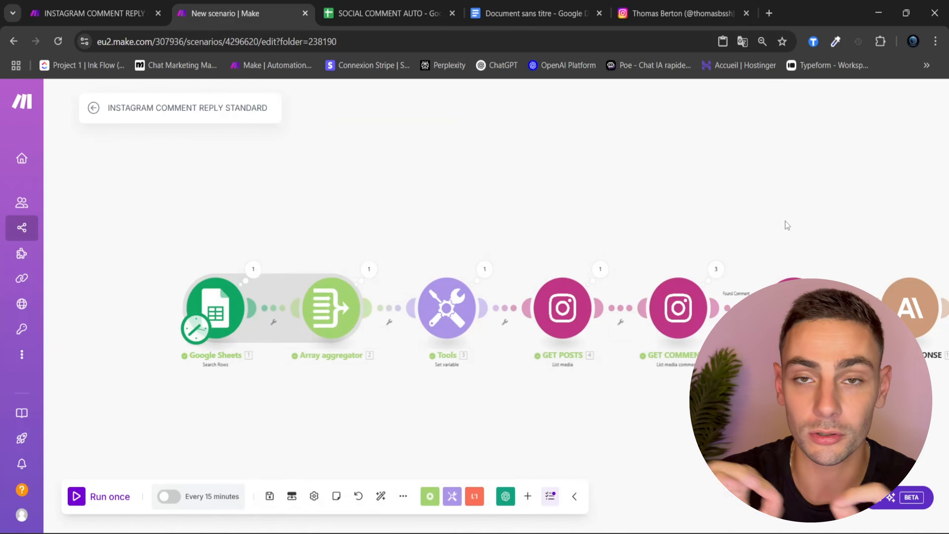
# - Check the connection, page and limit settings of the Instagram GET POSTS module, and close it without changes
pyautogui.moveTo(785, 221); pyautogui.dragTo(565, 217)
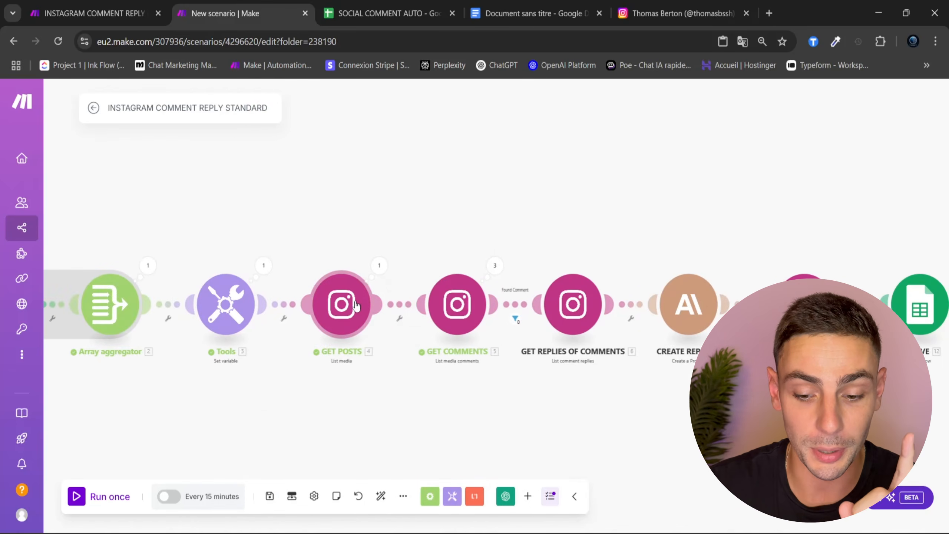
pyautogui.click(342, 304)
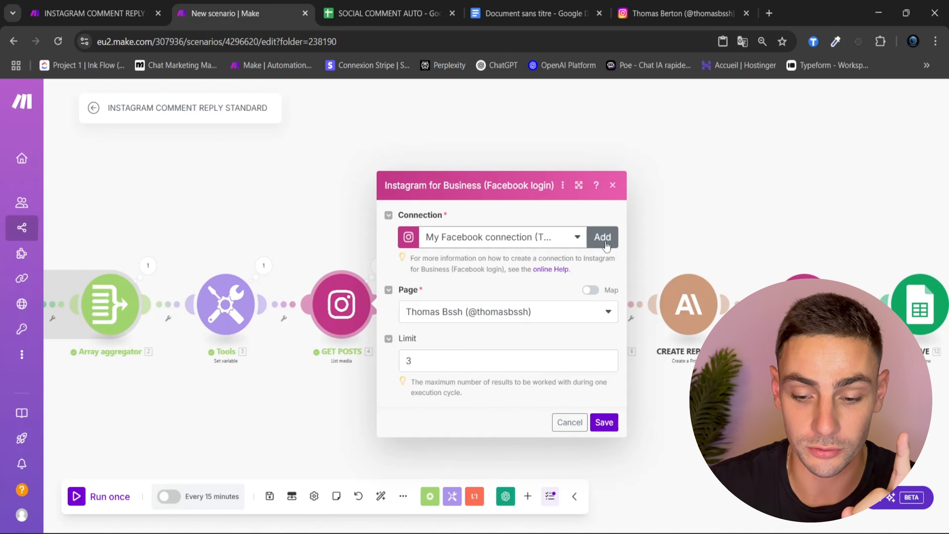
pyautogui.click(613, 185)
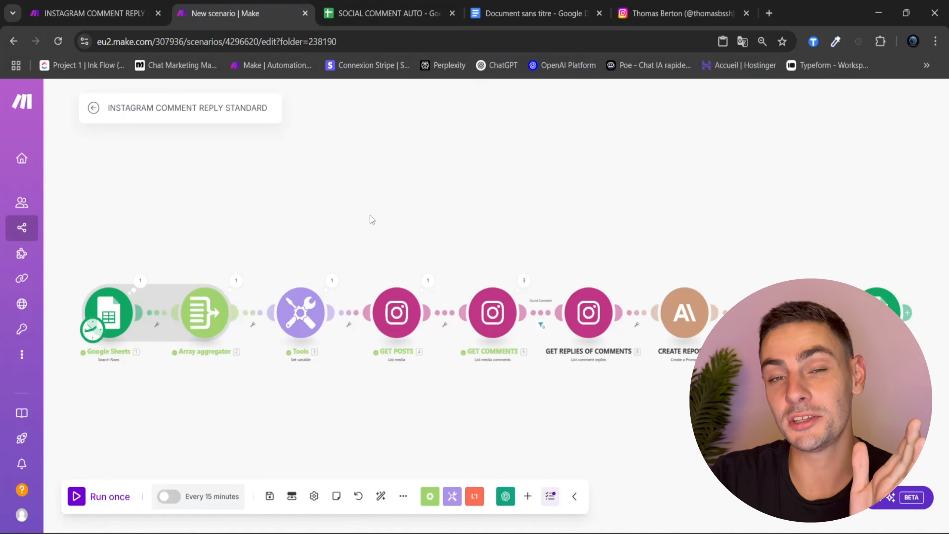
# - View the schedule settings attached to the Google Sheets trigger, and close them without changes
pyautogui.scroll(5, 286, 211)
pyautogui.moveTo(160, 261); pyautogui.dragTo(519, 165)
pyautogui.scroll(2, 528, 159)
pyautogui.moveTo(479, 190); pyautogui.dragTo(467, 167)
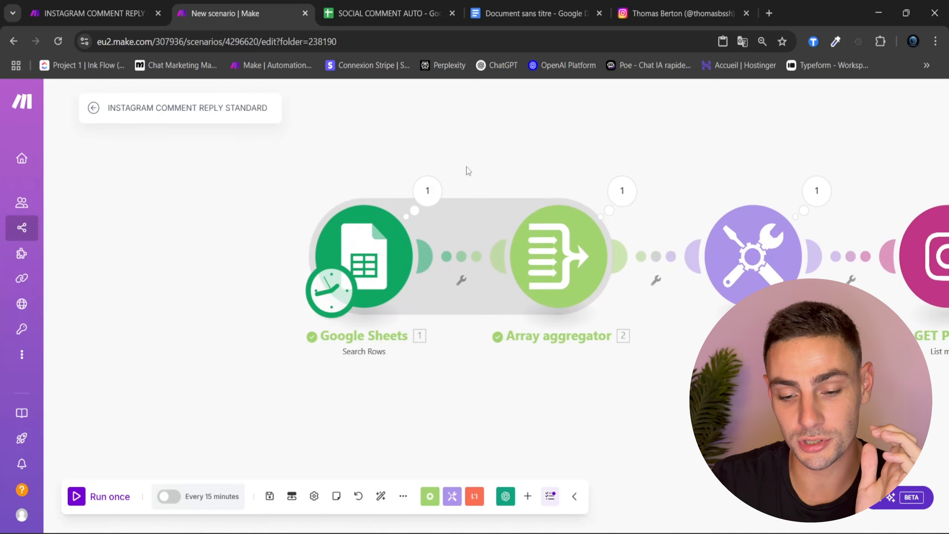
pyautogui.click(332, 301)
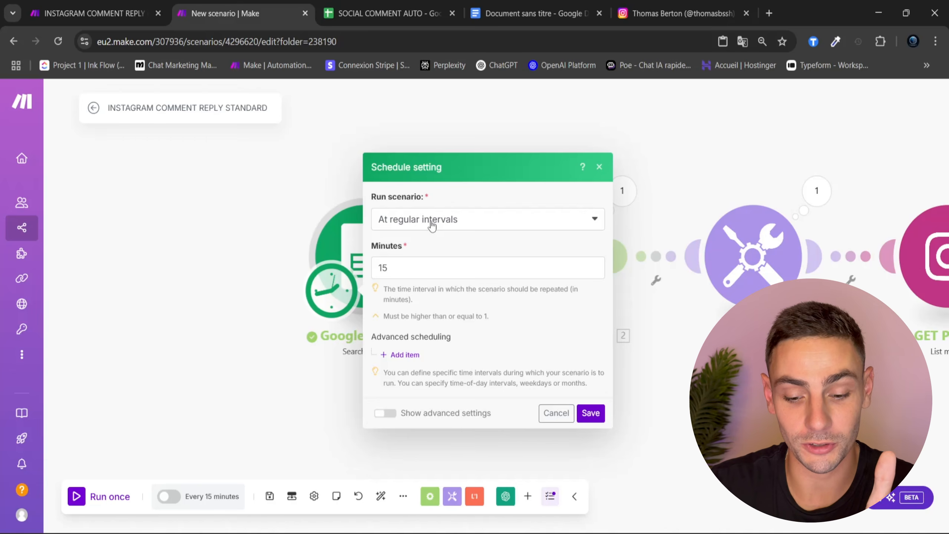
pyautogui.click(301, 349)
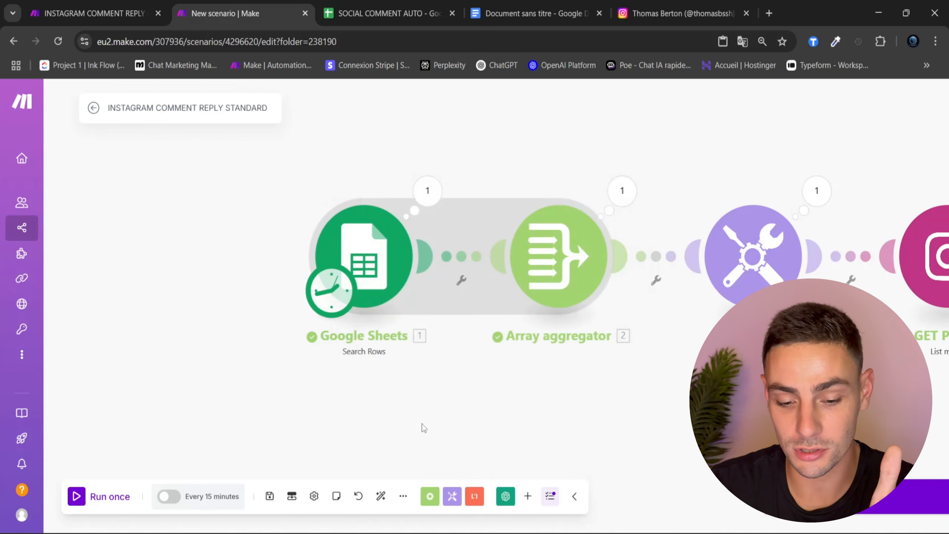
# - Switch on the scenario's scheduling to review the available Run scenario frequency options, and close the schedule settings without saving
pyautogui.click(168, 498)
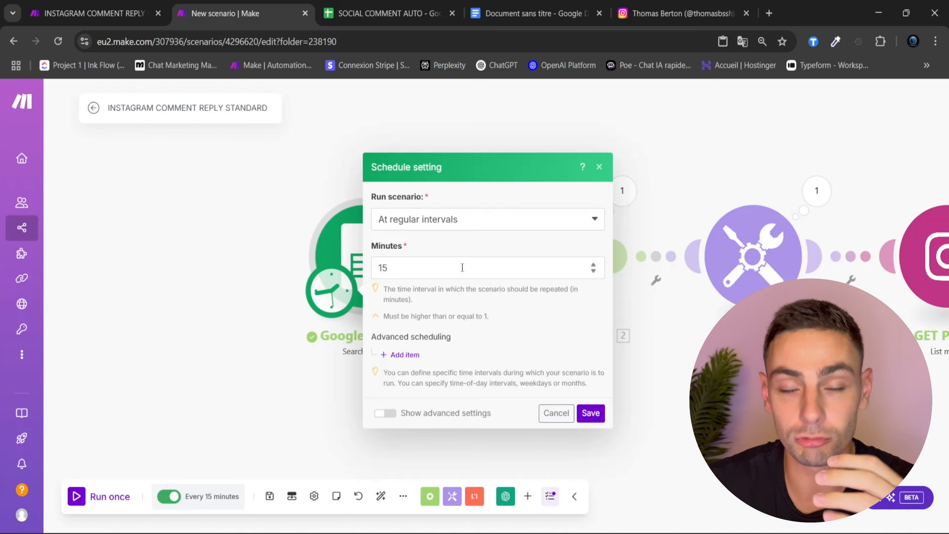
pyautogui.click(491, 228)
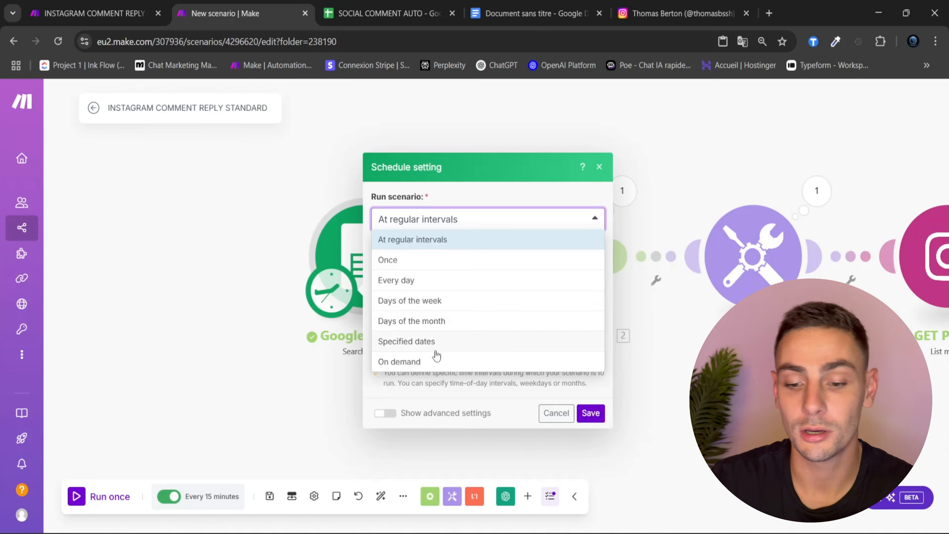
pyautogui.click(485, 194)
pyautogui.click(458, 221)
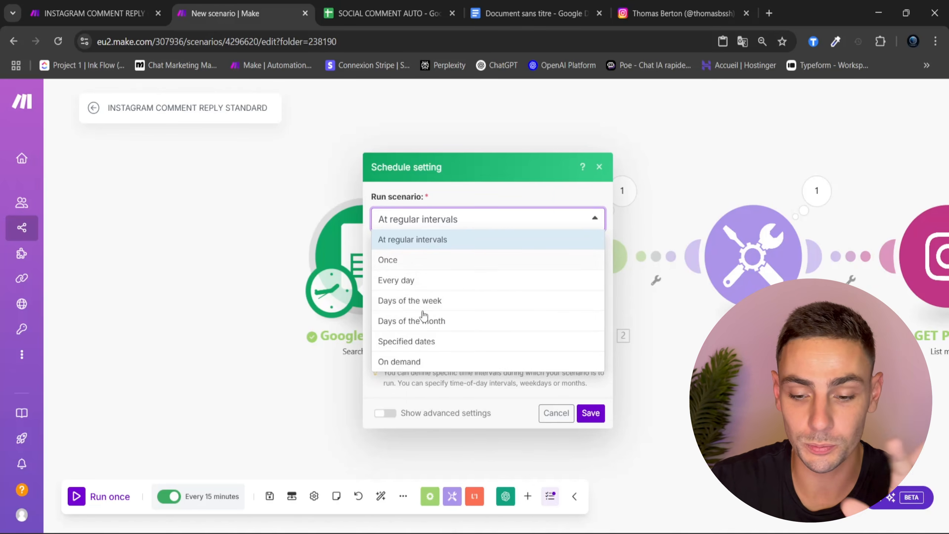
pyautogui.click(513, 197)
pyautogui.click(600, 167)
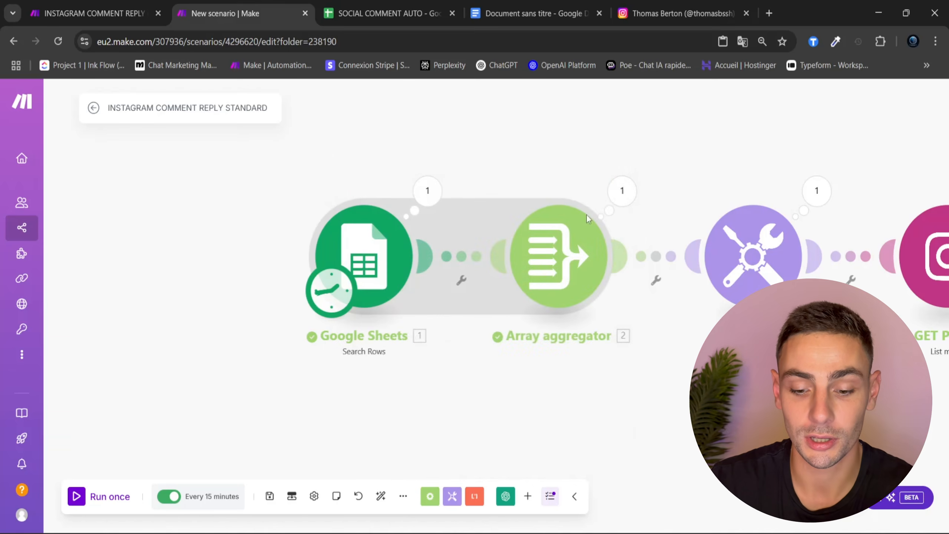
pyautogui.moveTo(373, 440); pyautogui.dragTo(196, 450)
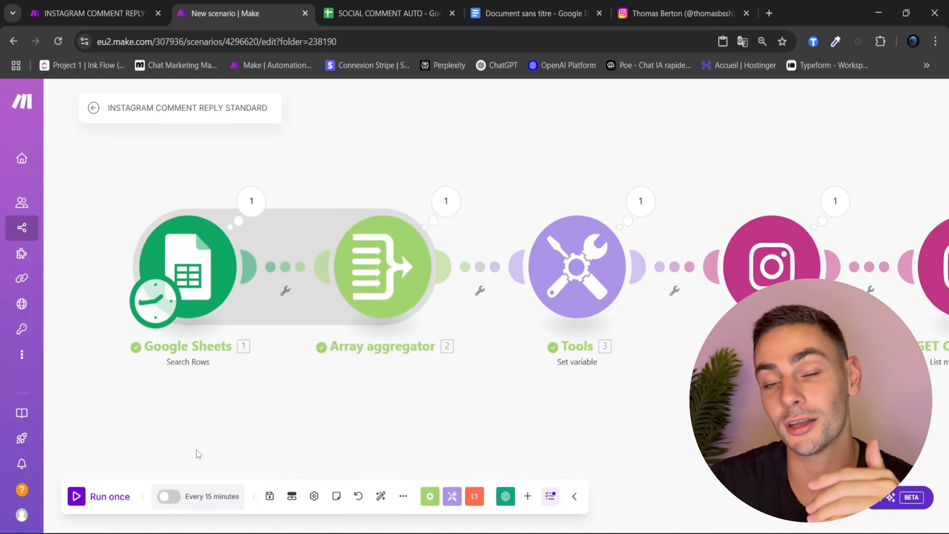
pyautogui.scroll(-4, 421, 450)
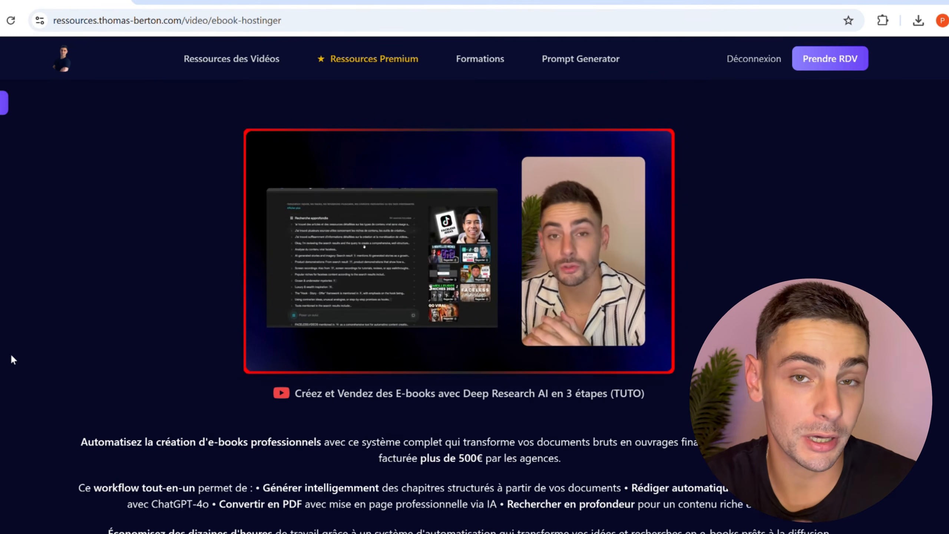
# - Browse the resources page of the Deep Research AI e-book video
pyautogui.scroll(-8, 11, 358)
pyautogui.scroll(-12, 12, 497)
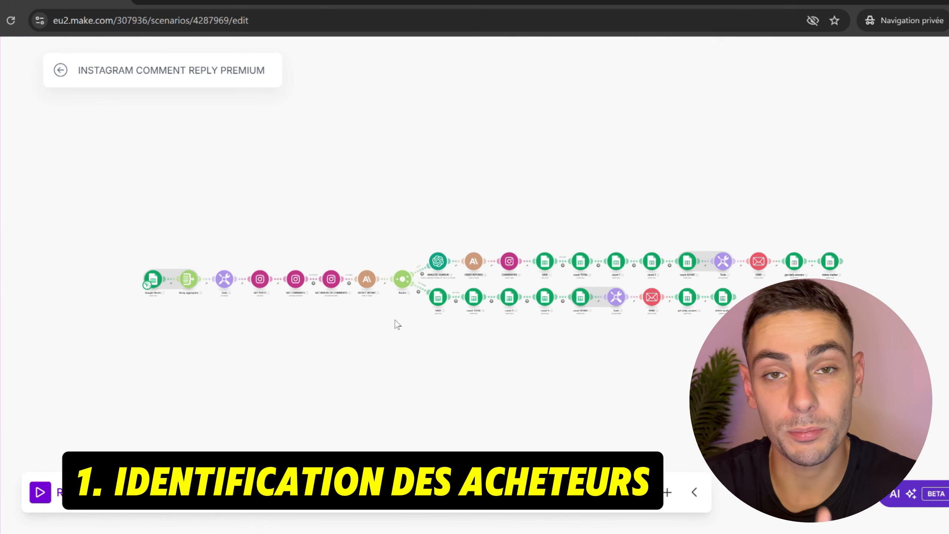
# - Open the DETECT INTENT module in the INSTAGRAM COMMENT REPLY PREMIUM scenario and read through its purchase-intent prompt
pyautogui.scroll(8, 397, 324)
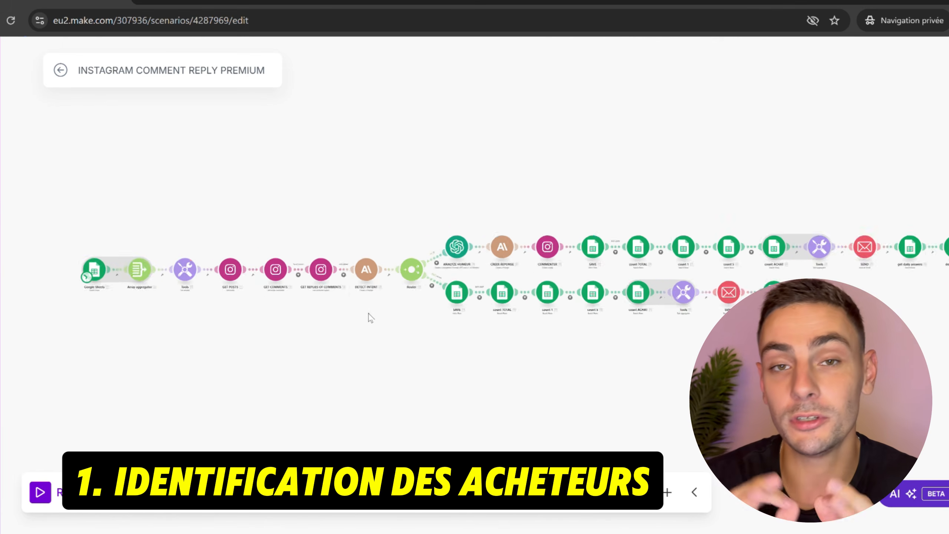
pyautogui.click(376, 271)
pyautogui.scroll(-12, 455, 271)
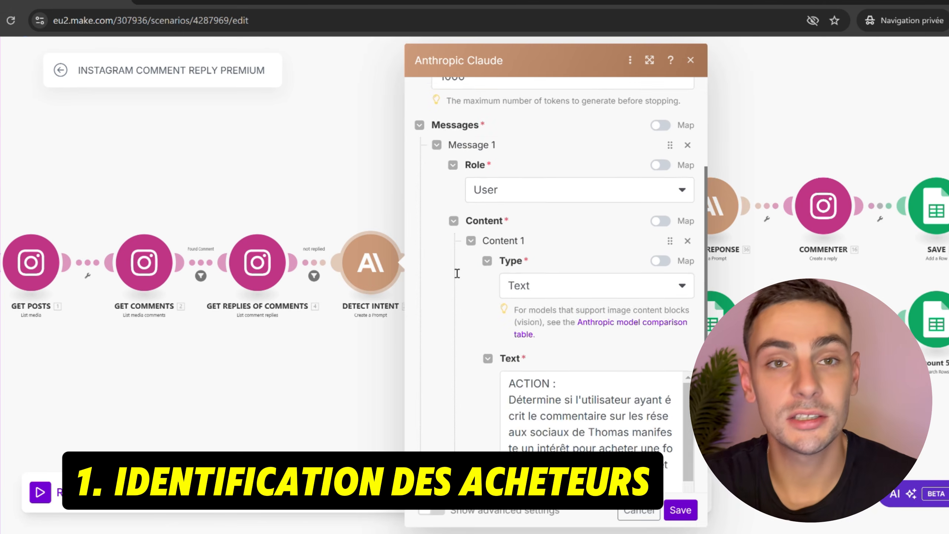
pyautogui.click(515, 135)
pyautogui.moveTo(510, 131); pyautogui.dragTo(630, 131)
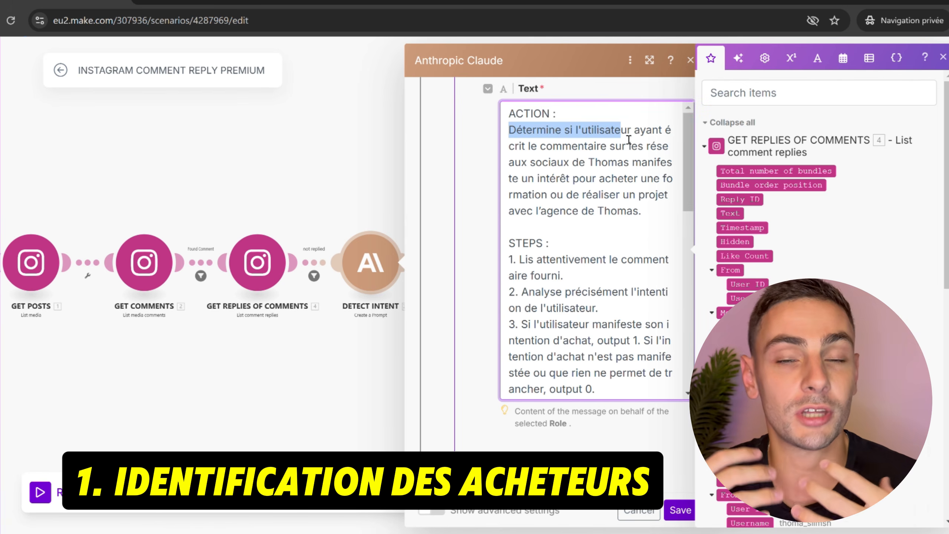
pyautogui.moveTo(634, 163); pyautogui.dragTo(631, 178)
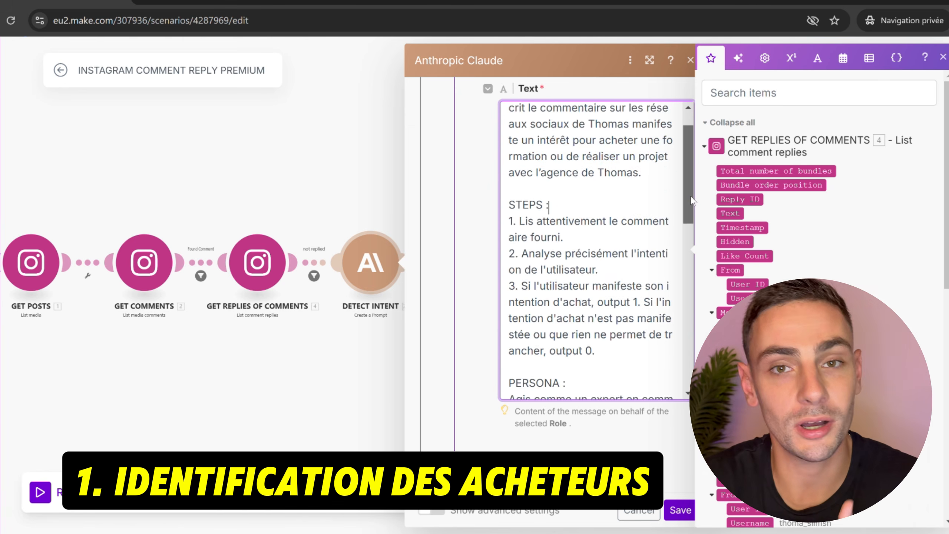
pyautogui.moveTo(692, 224); pyautogui.dragTo(697, 359)
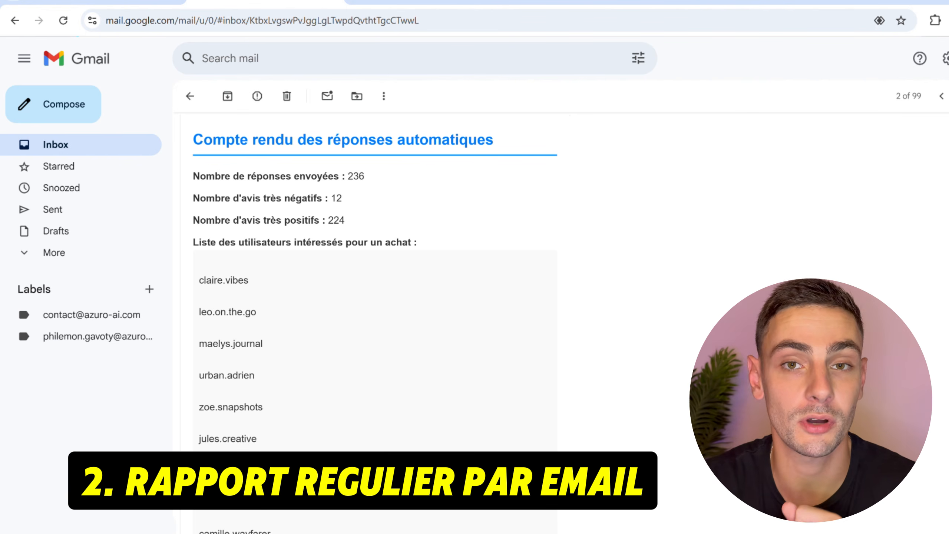
# - Switch to Gmail and look through the automatic replies report email, including its list of users interested in buying
pyautogui.scroll(-1, 374, 322)
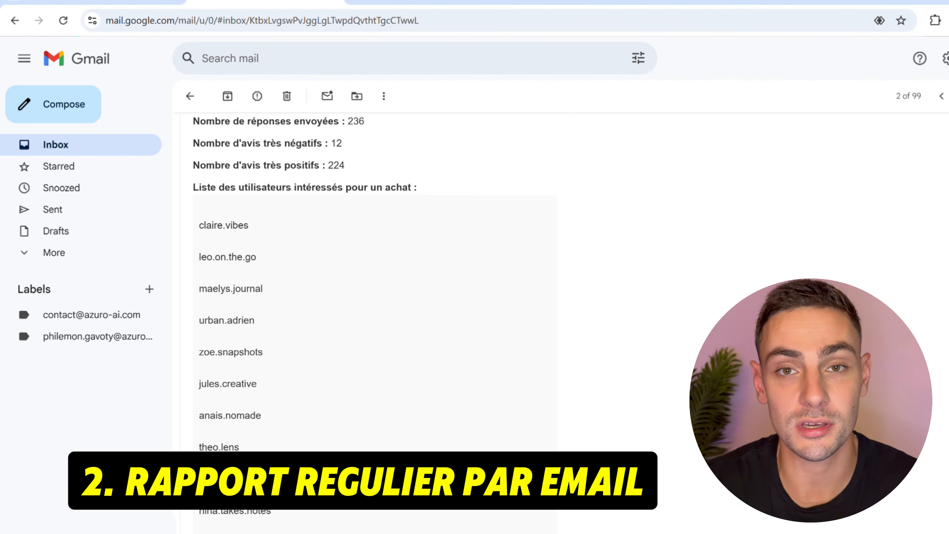
pyautogui.scroll(-1, 374, 321)
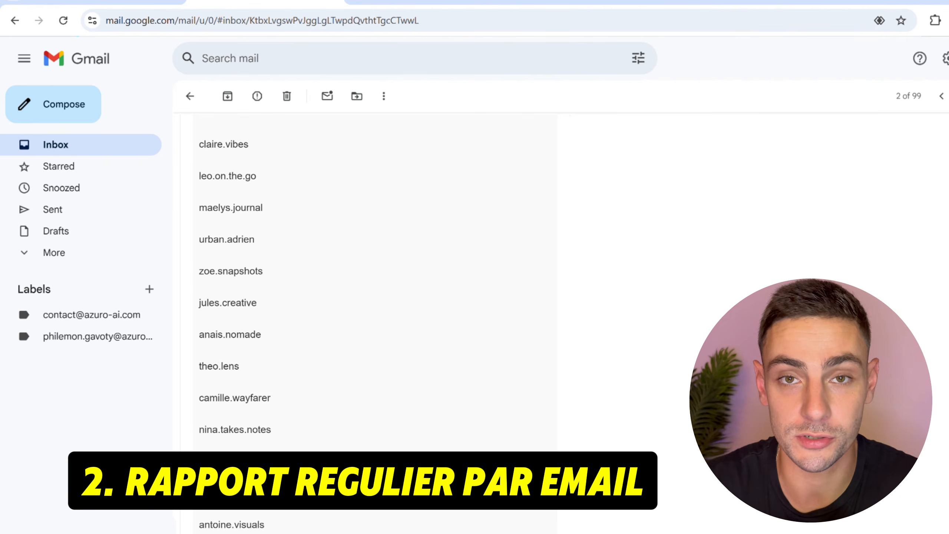
pyautogui.scroll(1, 374, 322)
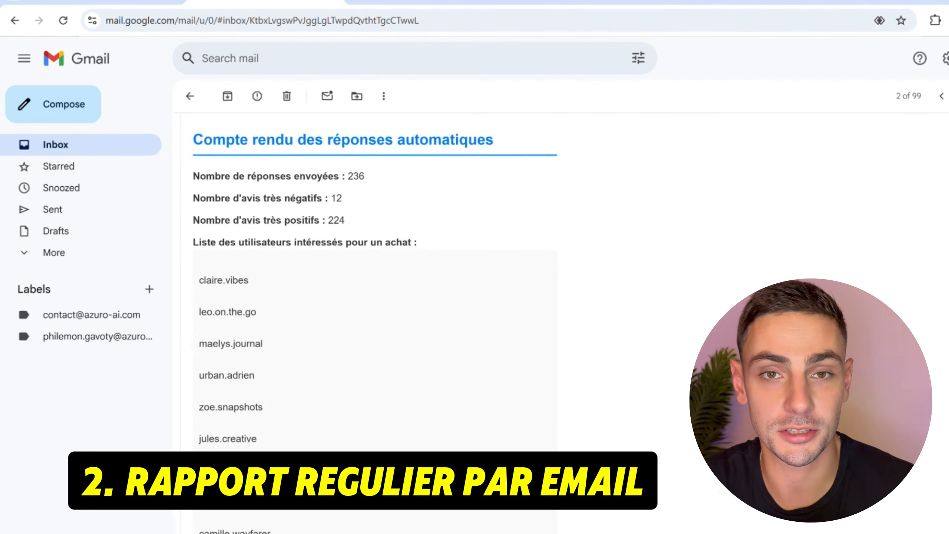